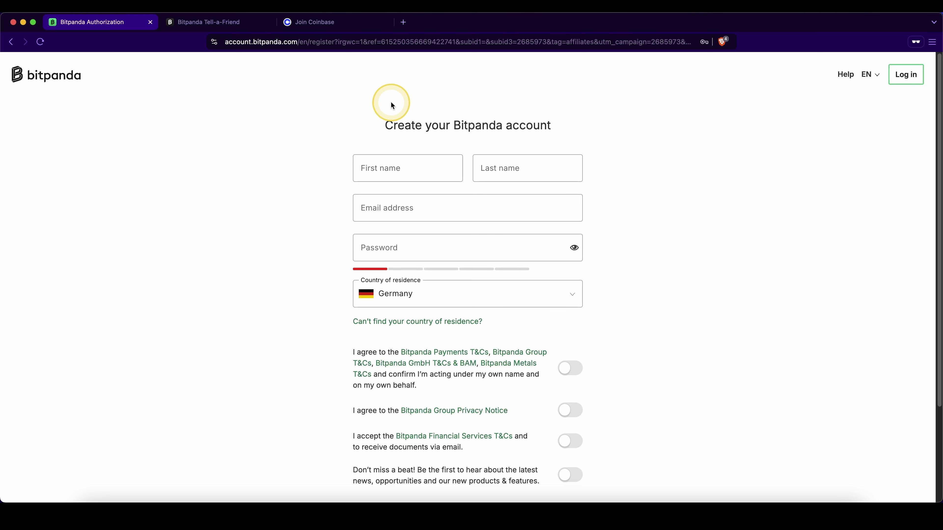
# - Circle the sign-up form, then mark the €100 total, Investment column and €5 reward row
pyautogui.moveTo(429, 100)
pyautogui.mouseDown()
pyautogui.moveTo(330, 350)
pyautogui.moveTo(557, 136)
pyautogui.mouseUp()
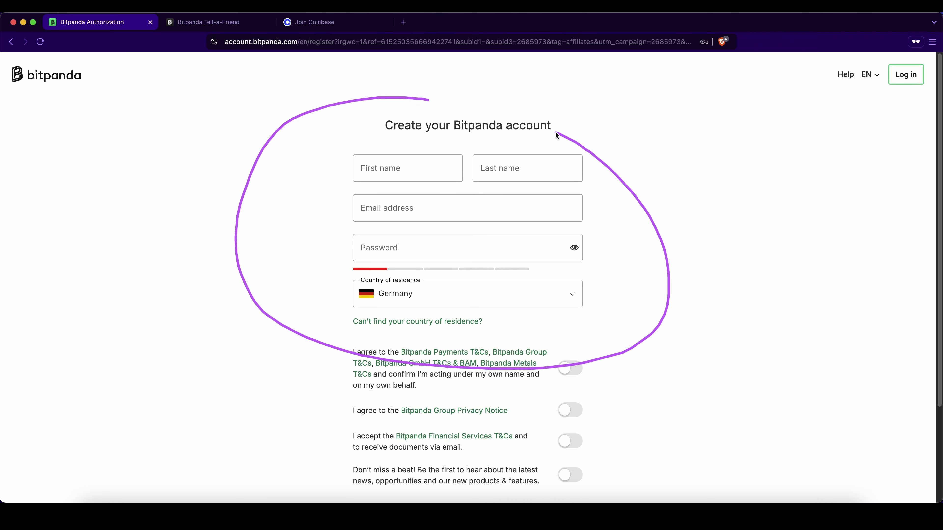
pyautogui.hotkey('ctrl', 'Tab')
pyautogui.moveTo(285, 383); pyautogui.dragTo(196, 406)
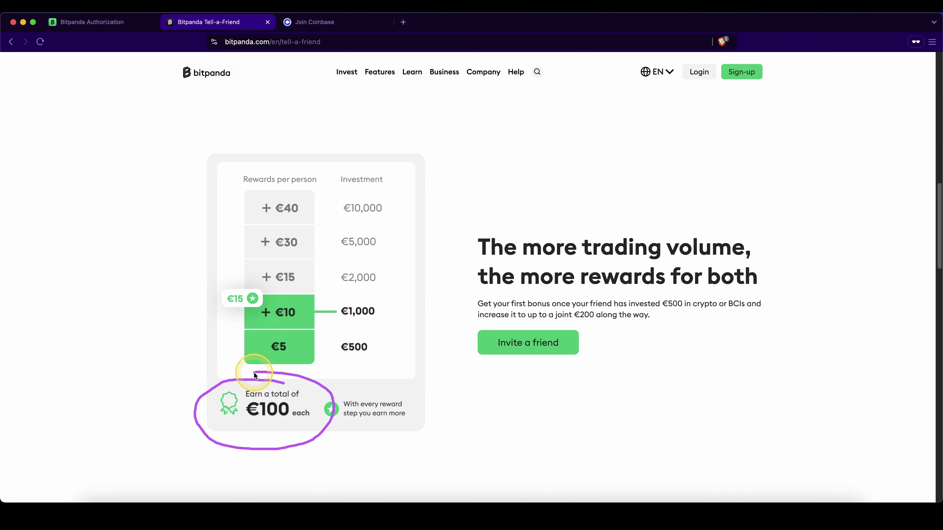
pyautogui.moveTo(396, 198); pyautogui.dragTo(336, 195)
pyautogui.moveTo(326, 286)
pyautogui.mouseDown()
pyautogui.moveTo(396, 355)
pyautogui.moveTo(392, 190)
pyautogui.mouseUp()
pyautogui.moveTo(142, 201)
pyautogui.mouseDown()
pyautogui.moveTo(216, 339)
pyautogui.moveTo(233, 203)
pyautogui.moveTo(222, 308)
pyautogui.moveTo(227, 378)
pyautogui.mouseUp()
# - Back on the registration form, point out the Password field and terms agreement toggles
pyautogui.hotkey('ctrl', 'shift', 'Tab')
pyautogui.moveTo(219, 88)
pyautogui.mouseDown()
pyautogui.moveTo(348, 148)
pyautogui.moveTo(352, 240)
pyautogui.mouseUp()
pyautogui.moveTo(356, 227)
pyautogui.mouseDown()
pyautogui.moveTo(339, 242)
pyautogui.moveTo(347, 421)
pyautogui.mouseUp()
pyautogui.scroll(-2, 348, 421)
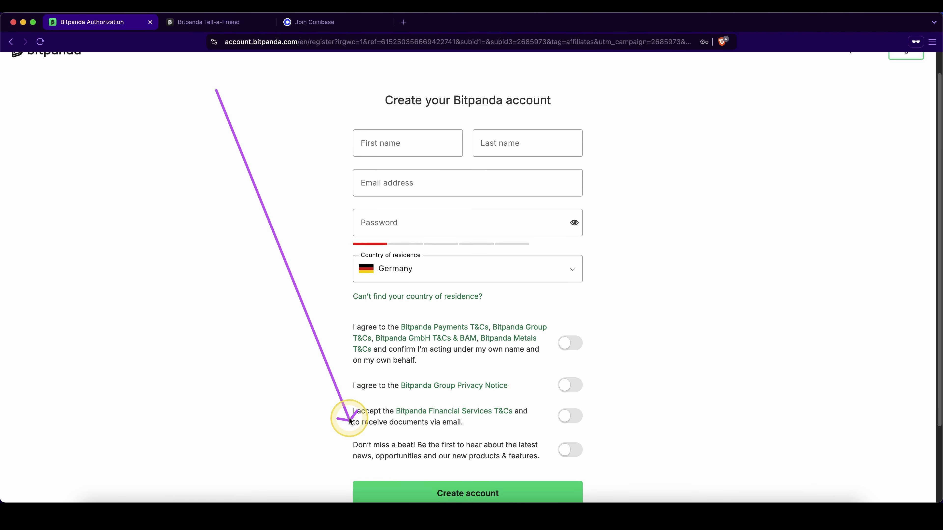
pyautogui.click(450, 457)
pyautogui.scroll(2, 294, 283)
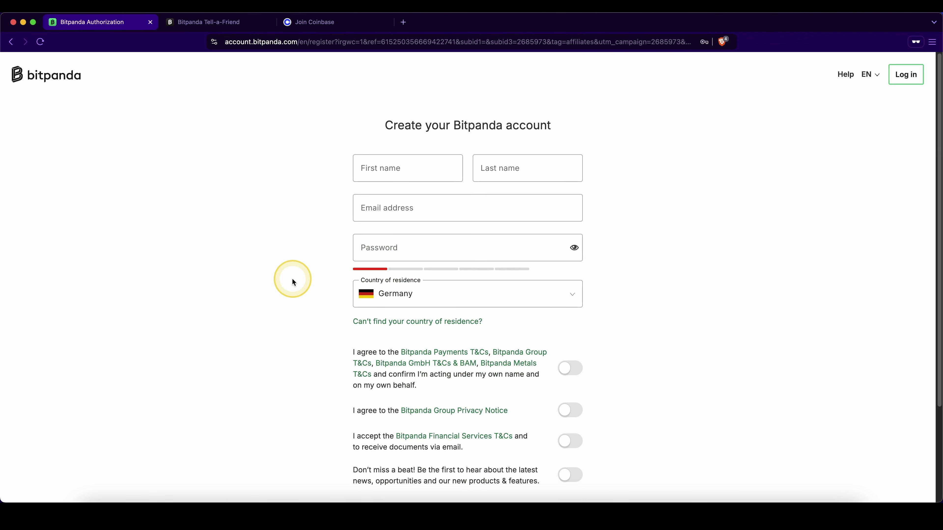
# - Scroll through the Country of residence list, then bring up the Join Coinbase page
pyautogui.click(441, 296)
pyautogui.scroll(-10, 443, 336)
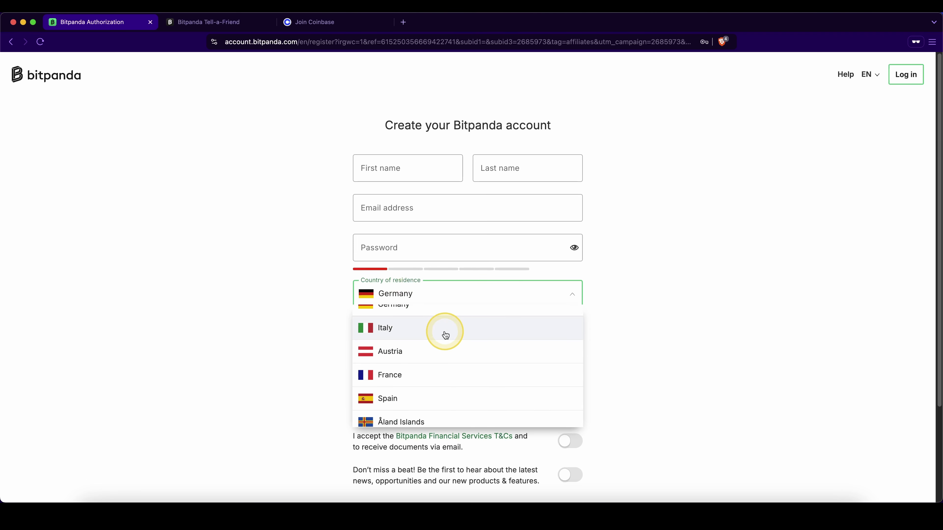
pyautogui.scroll(-12, 444, 340)
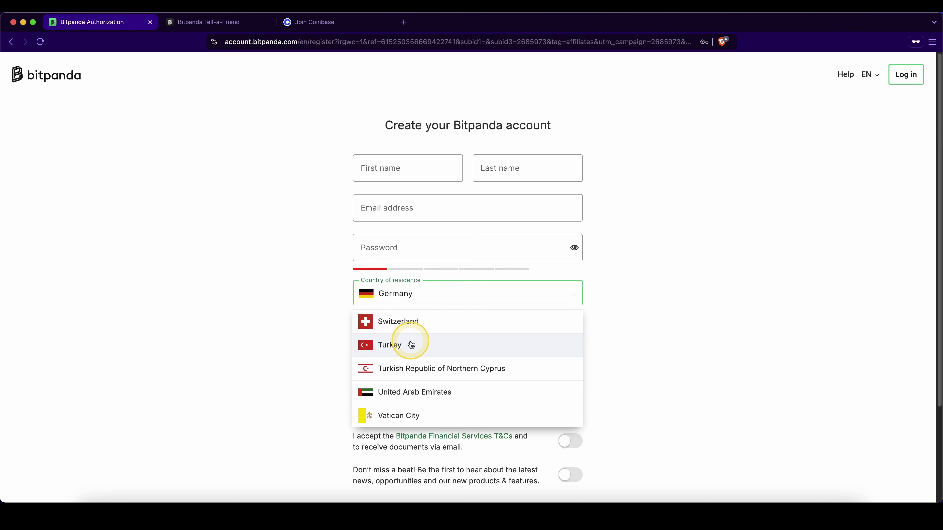
pyautogui.press('super+3')
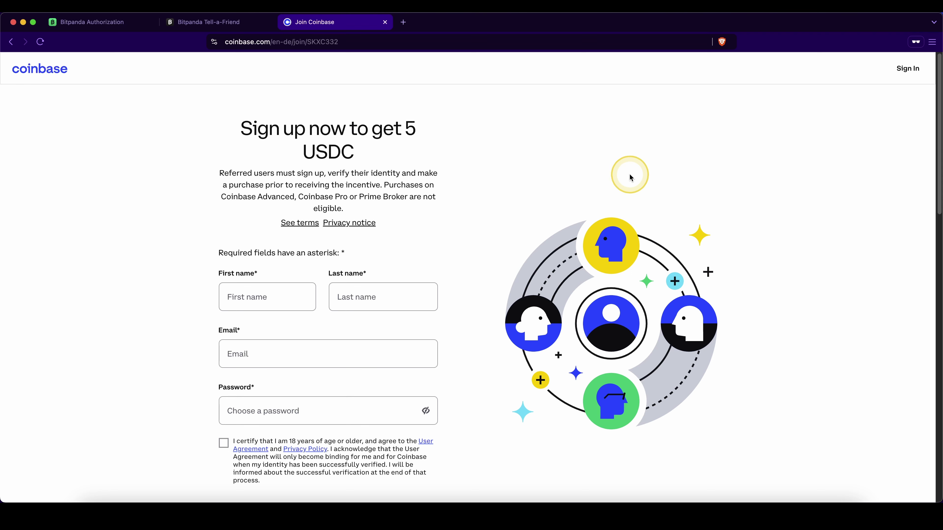
# - Arrow and circle the 'Sign up now to get 5 USDC' headline, then clear and scroll down
pyautogui.moveTo(568, 162)
pyautogui.mouseDown()
pyautogui.moveTo(439, 149)
pyautogui.moveTo(404, 101)
pyautogui.mouseUp()
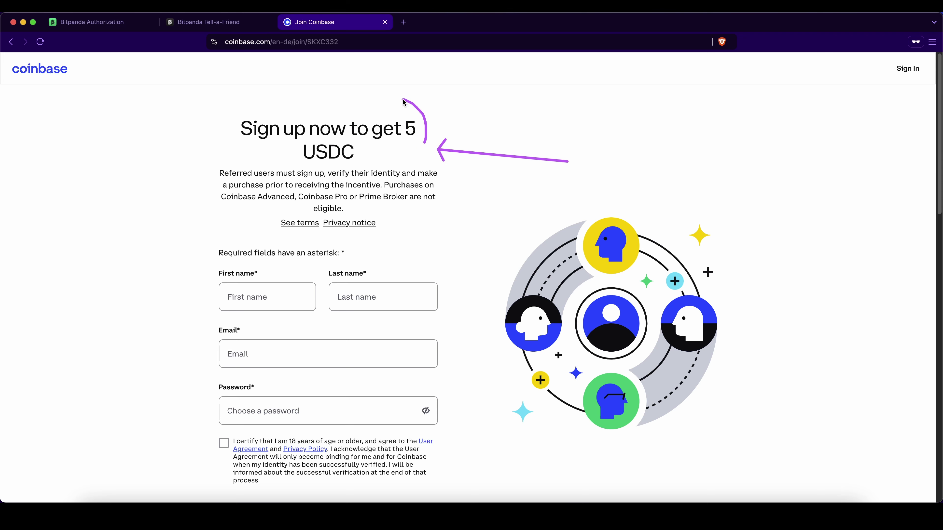
pyautogui.moveTo(233, 225); pyautogui.dragTo(414, 120)
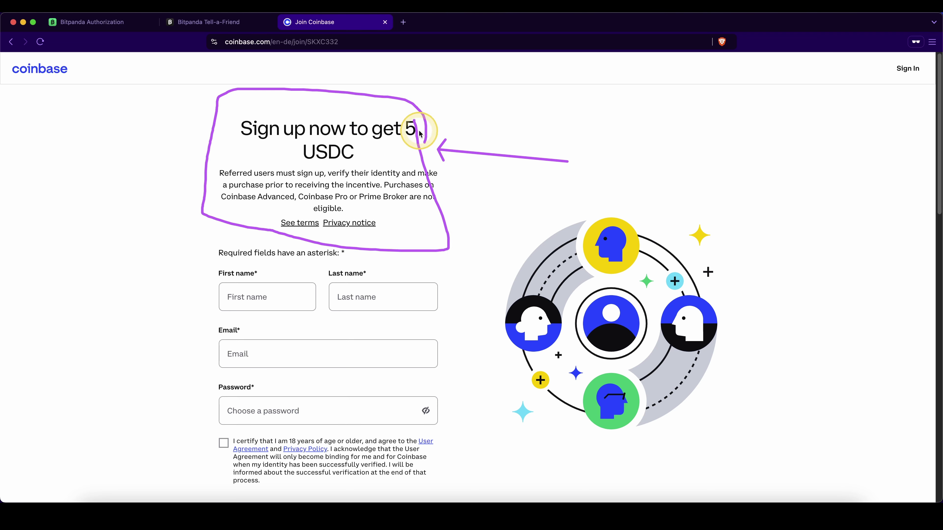
pyautogui.press('Escape')
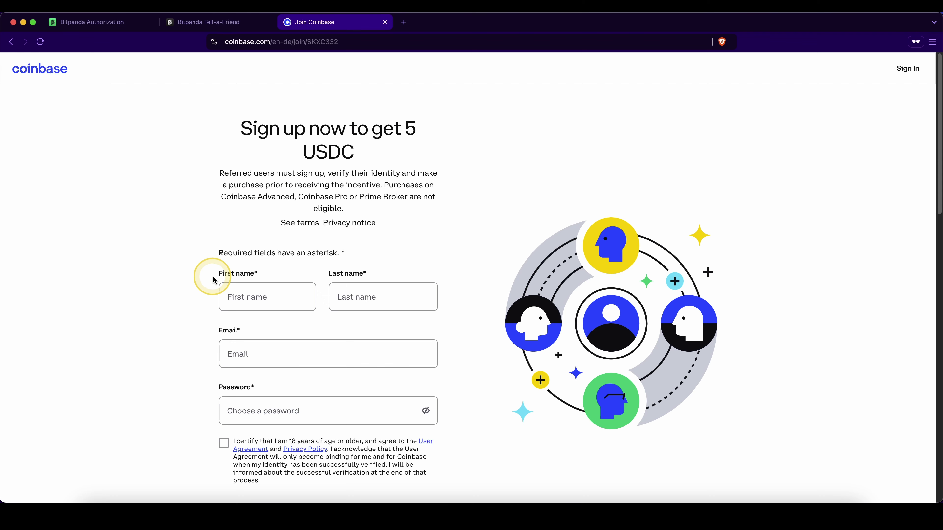
pyautogui.scroll(-2, 291, 351)
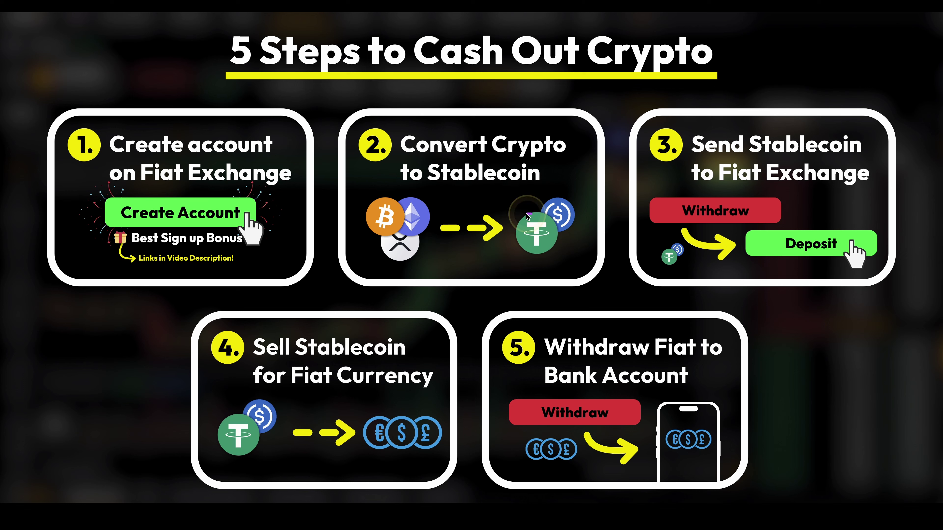
# - Circle the stablecoin icons in step 2 of the cash-out slide
pyautogui.moveTo(532, 214)
pyautogui.mouseDown()
pyautogui.moveTo(553, 200)
pyautogui.moveTo(578, 201)
pyautogui.mouseUp()
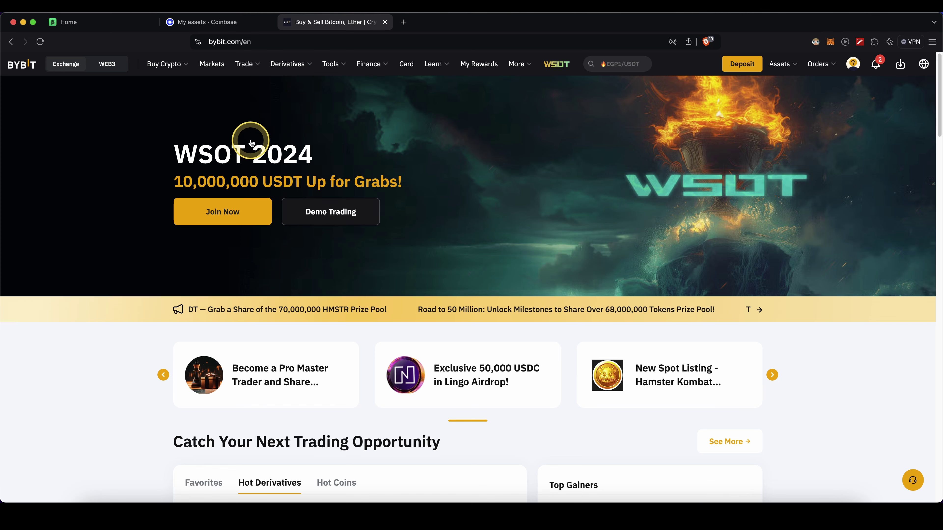
# - Open Bybit's Convert page and keep BTC as the coin to convert from
pyautogui.moveTo(247, 62)
pyautogui.click(274, 137)
pyautogui.moveTo(397, 271); pyautogui.dragTo(358, 283)
pyautogui.click(394, 285)
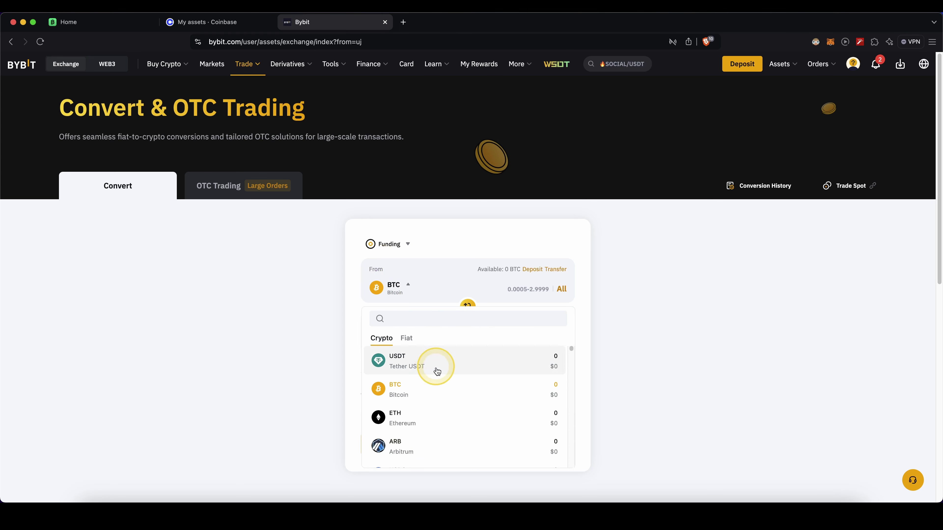
pyautogui.click(529, 289)
# - Set the entire BTC balance to convert to USDT, marking the rate and slide step 3
pyautogui.click(562, 289)
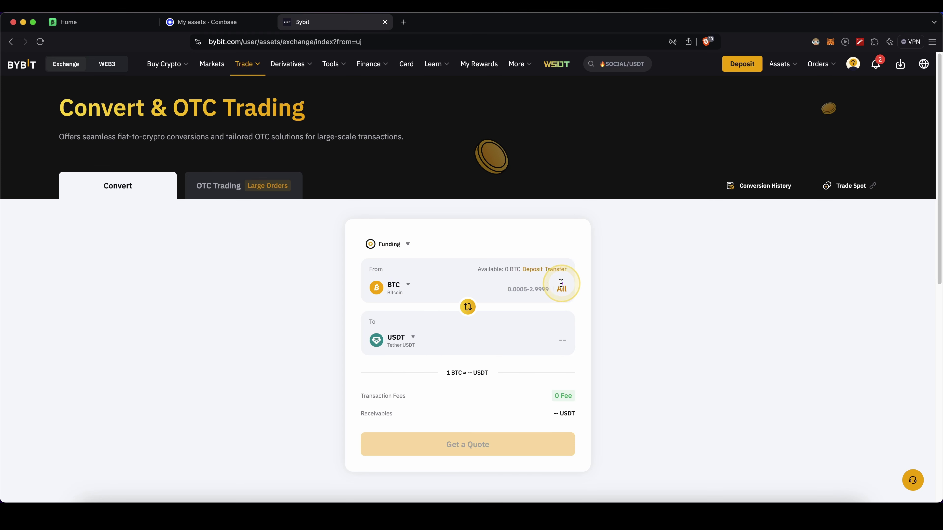
pyautogui.click(423, 310)
pyautogui.moveTo(416, 304); pyautogui.dragTo(410, 322)
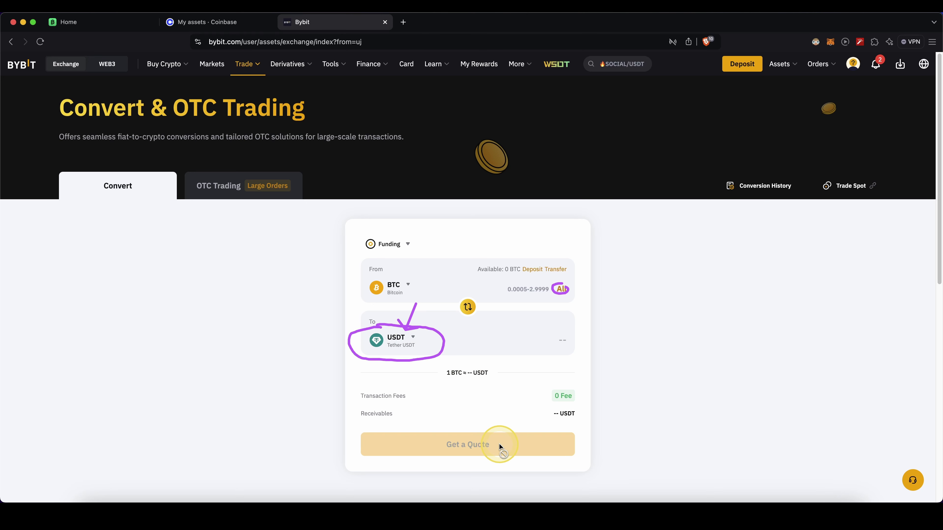
pyautogui.moveTo(484, 396); pyautogui.dragTo(452, 367)
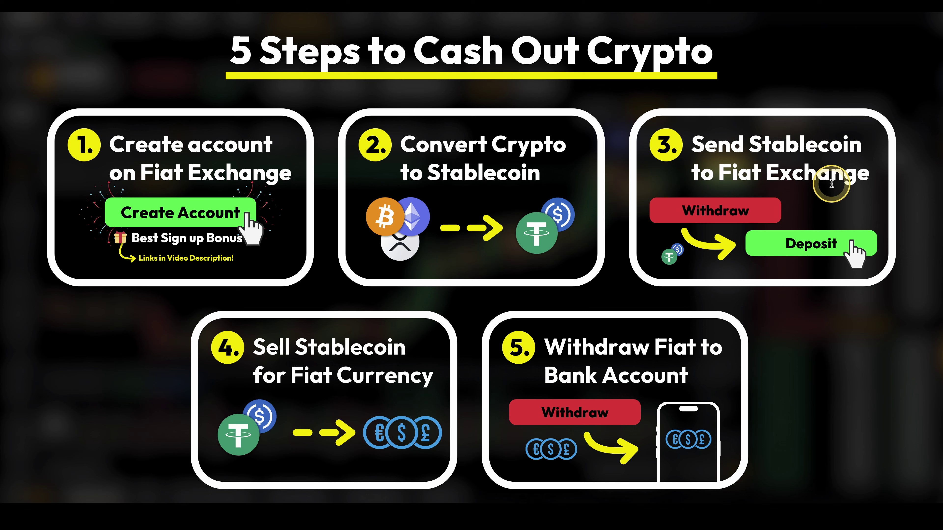
pyautogui.moveTo(832, 226); pyautogui.dragTo(750, 237)
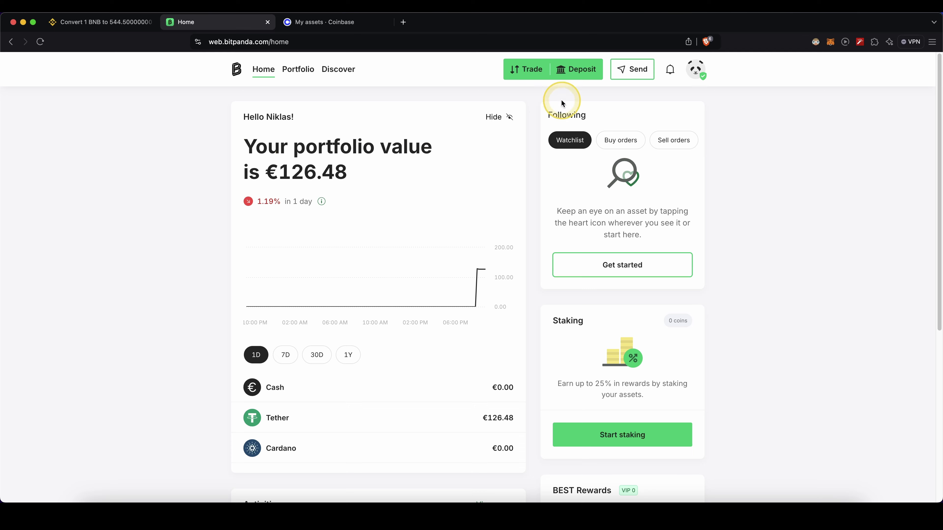
# - Choose a Tether deposit on the Ethereum network, reveal the wallet address and copy it
pyautogui.click(590, 80)
pyautogui.click(389, 336)
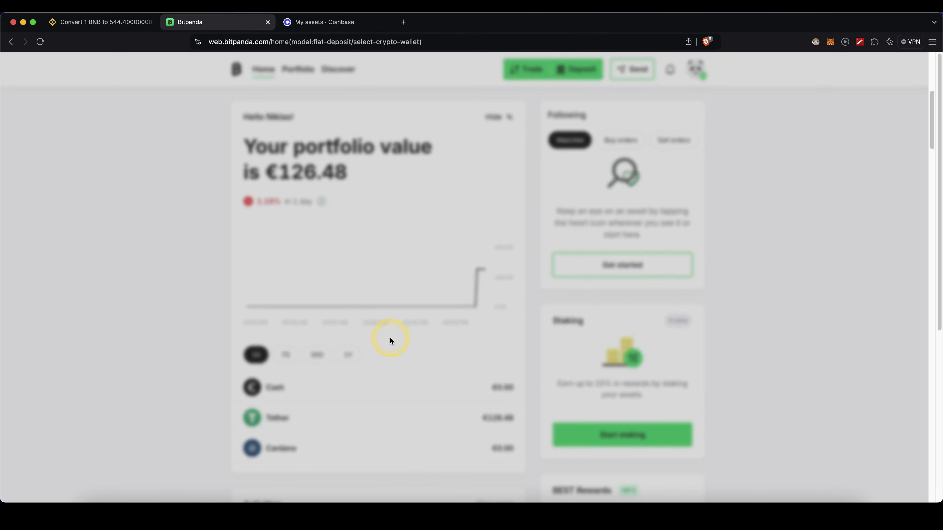
pyautogui.scroll(7, 391, 341)
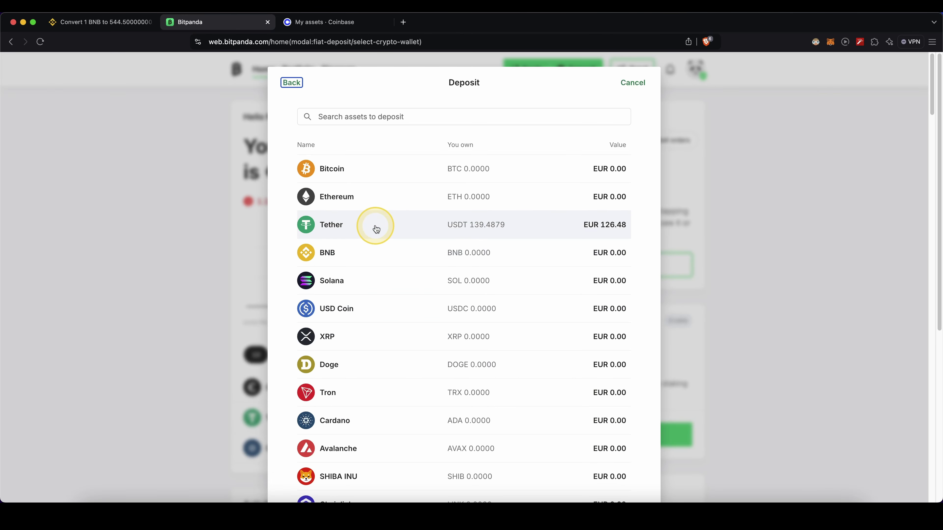
pyautogui.click(375, 228)
pyautogui.click(354, 350)
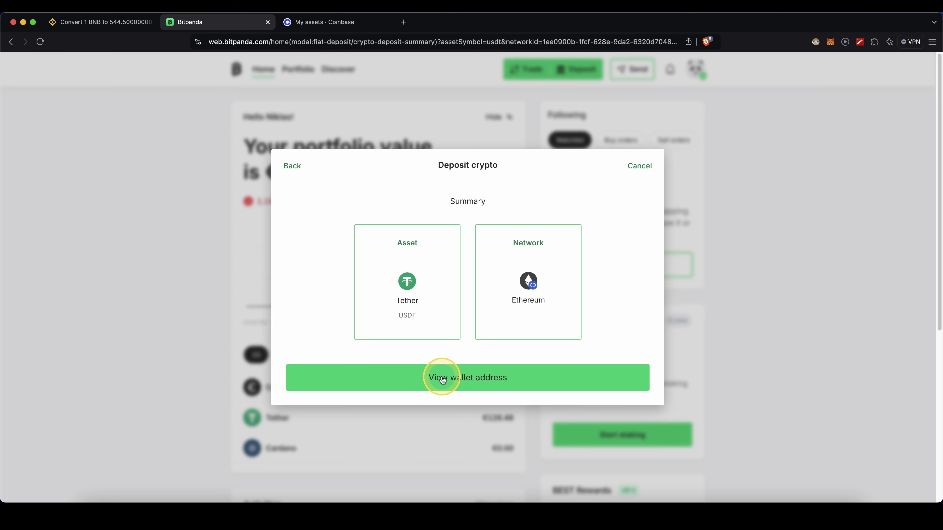
pyautogui.click(499, 386)
pyautogui.click(488, 365)
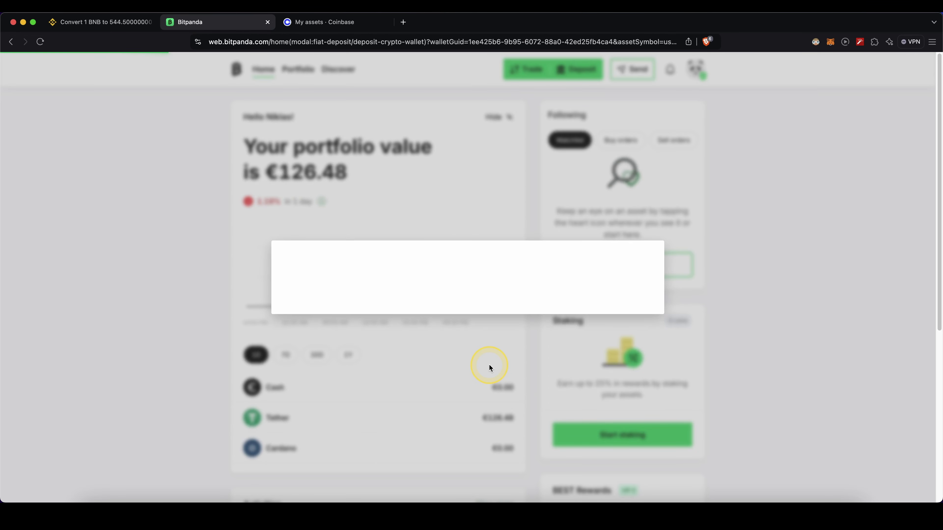
pyautogui.moveTo(511, 246); pyautogui.dragTo(406, 240)
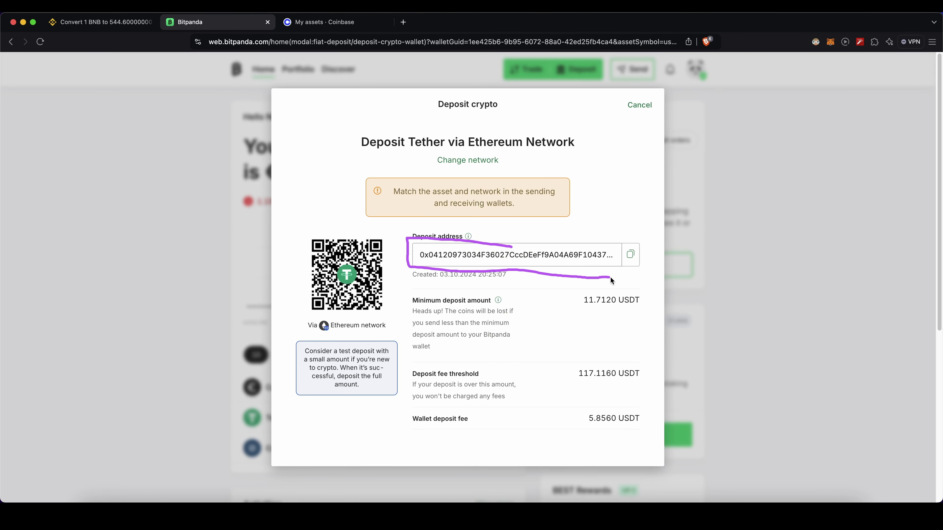
pyautogui.click(630, 255)
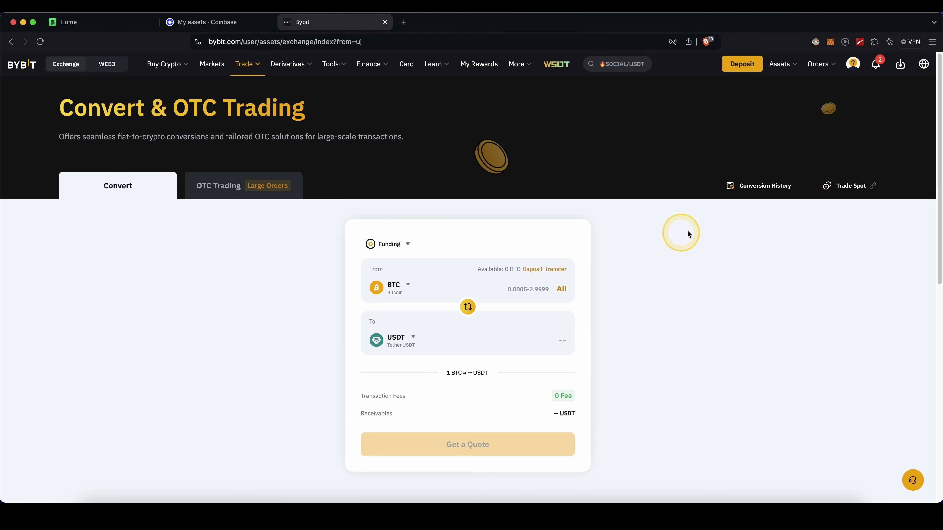
# - Start a Bybit USDT withdrawal on ERC20 with a pasted address and attempt to confirm
pyautogui.moveTo(790, 70)
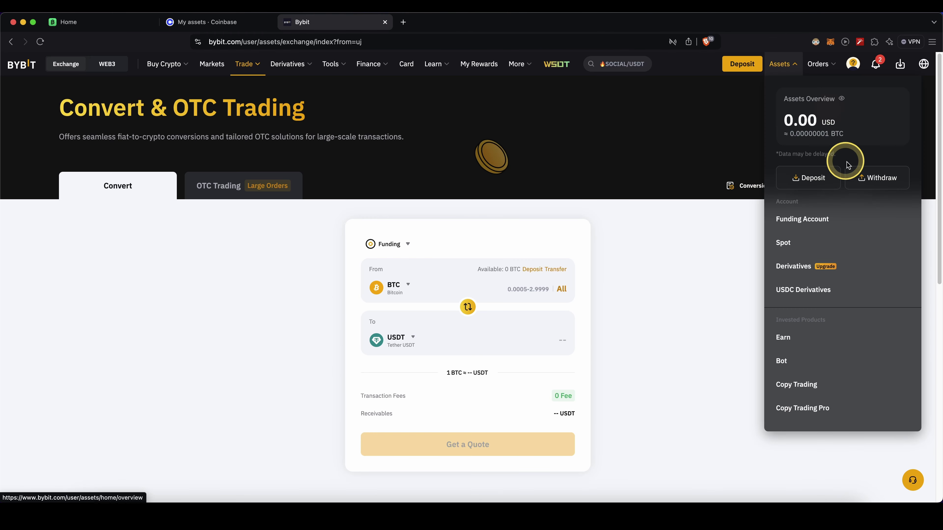
pyautogui.click(872, 183)
pyautogui.click(357, 177)
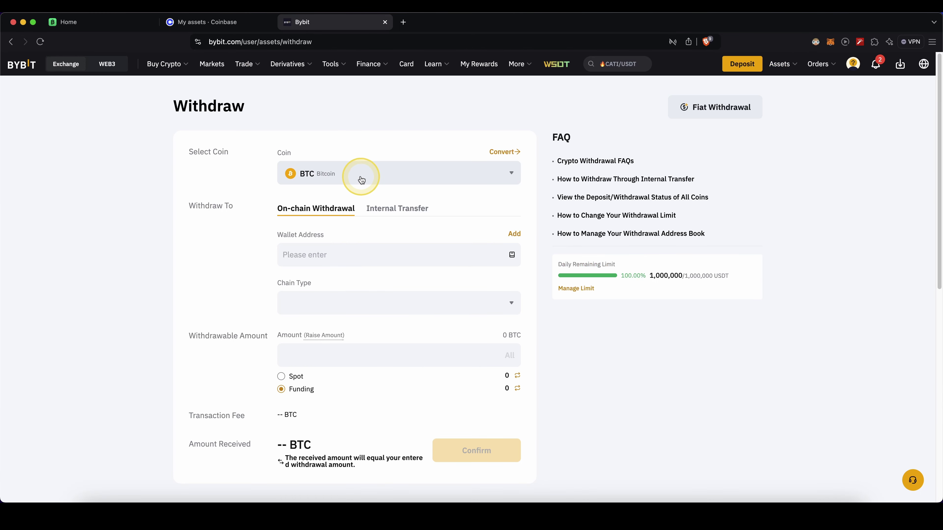
pyautogui.click(337, 311)
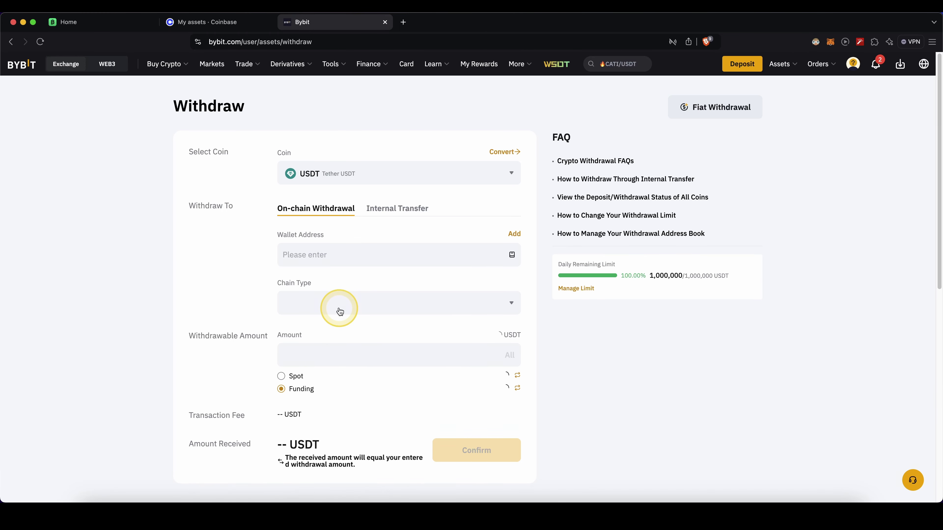
pyautogui.click(350, 255)
pyautogui.press('super+v')
pyautogui.click(323, 301)
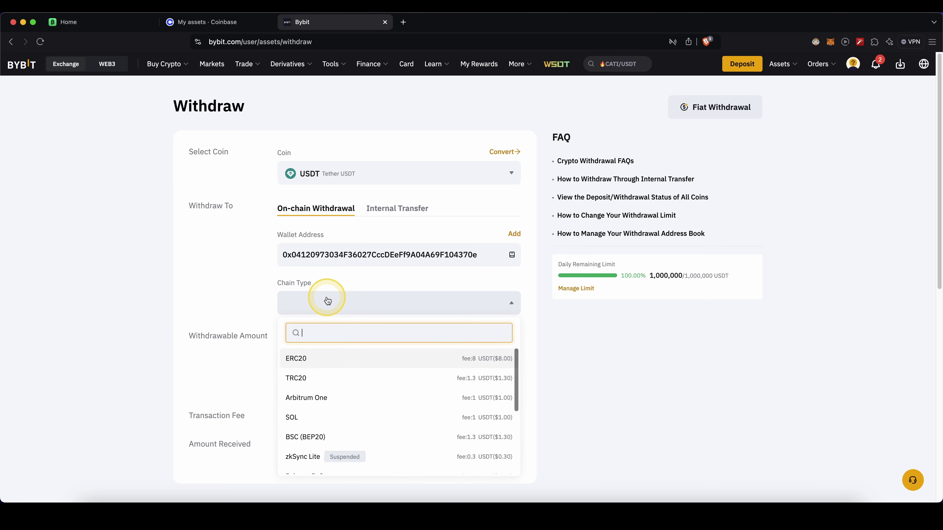
pyautogui.click(326, 359)
pyautogui.click(307, 355)
pyautogui.moveTo(386, 364); pyautogui.dragTo(451, 443)
pyautogui.click(491, 455)
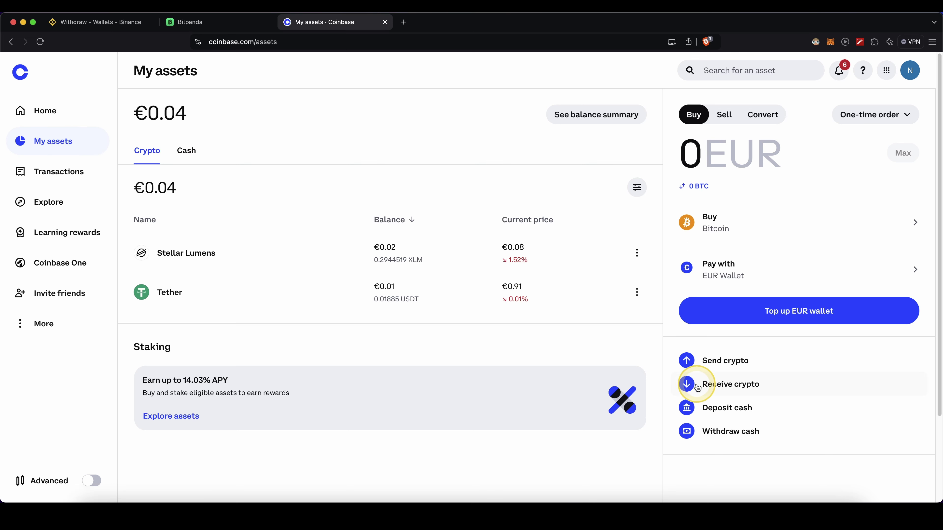
# - Copy Coinbase's Tether receiving address and paste it over the Bybit wallet address
pyautogui.click(708, 390)
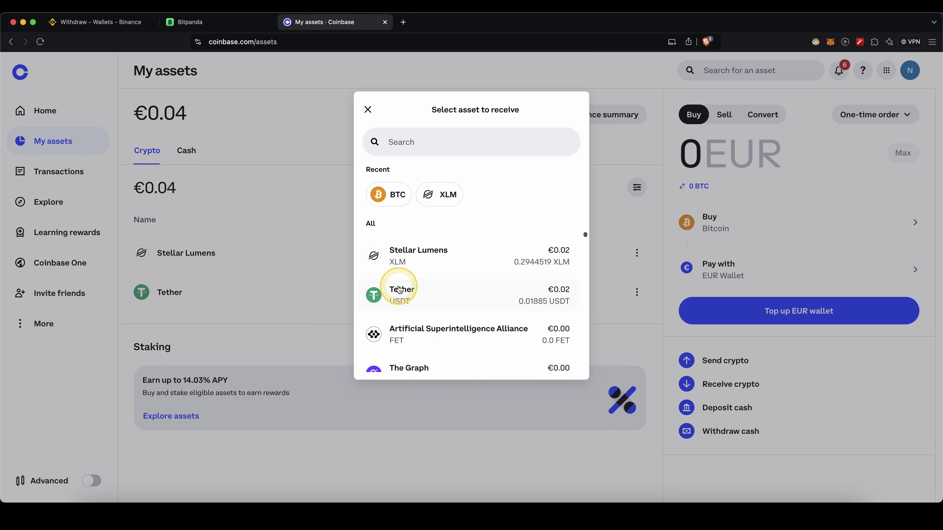
pyautogui.click(400, 290)
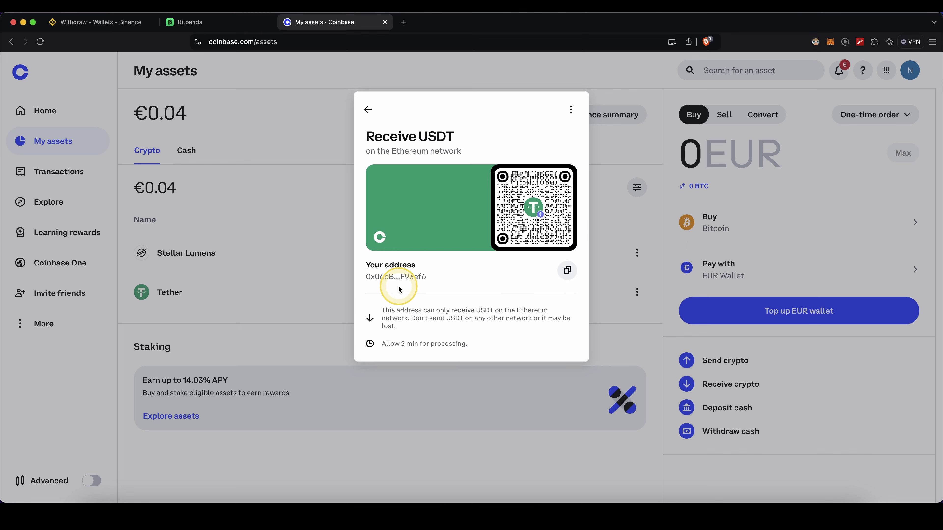
pyautogui.click(568, 273)
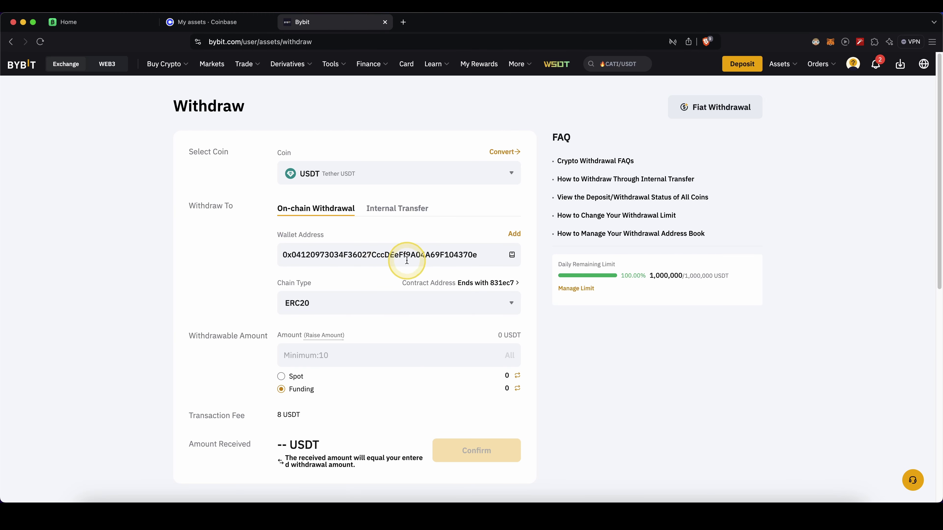
pyautogui.press('super+a')
pyautogui.press('super+v')
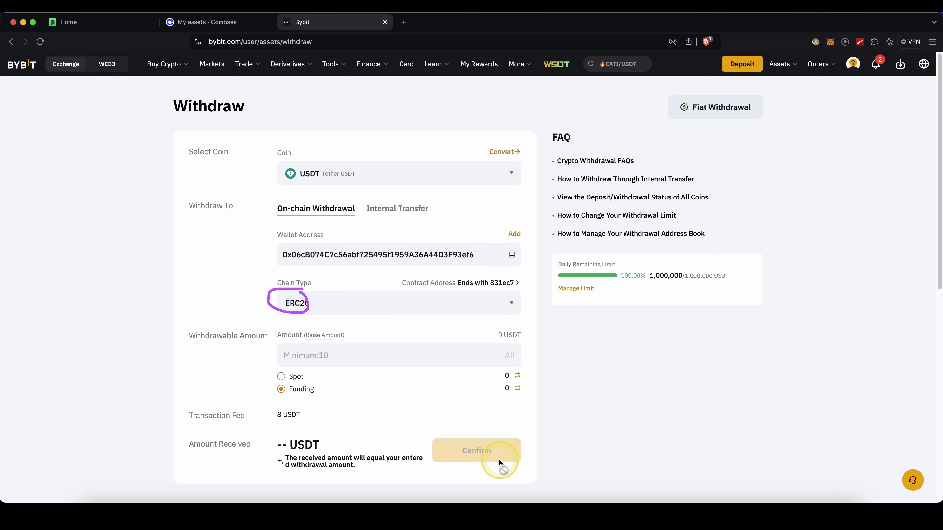
pyautogui.moveTo(528, 421); pyautogui.dragTo(503, 445)
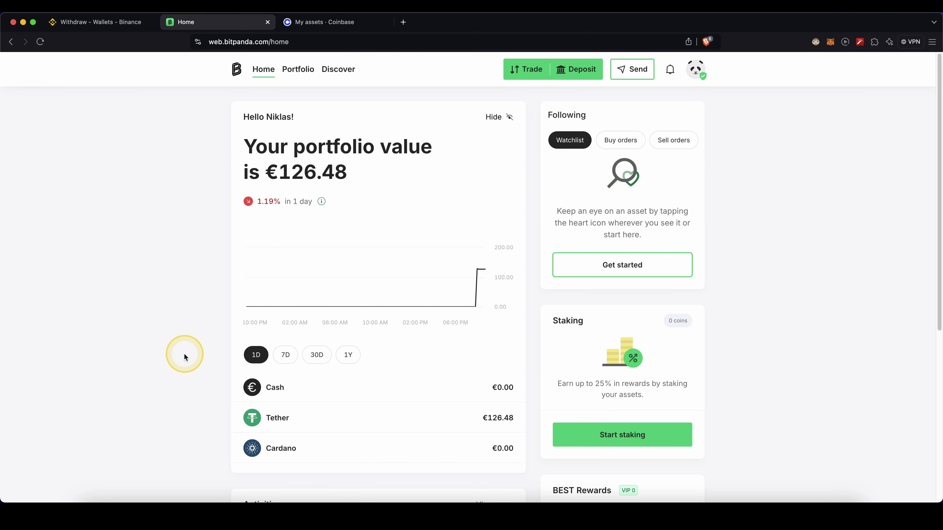
# - Circle the €126.48 Tether balance on Bitpanda, then mark Coinbase's leftover Tether balance
pyautogui.moveTo(482, 409)
pyautogui.mouseDown()
pyautogui.moveTo(461, 425)
pyautogui.moveTo(483, 404)
pyautogui.mouseUp()
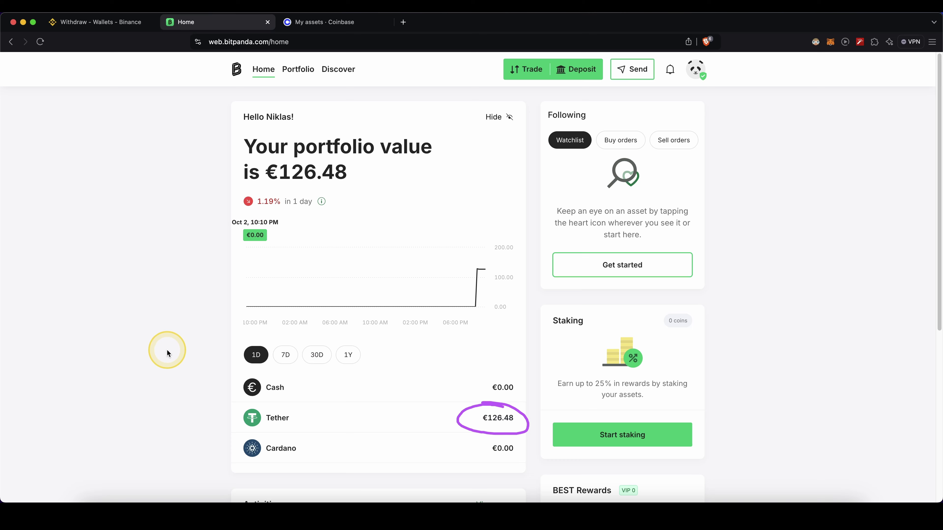
pyautogui.hotkey('ctrl', 'Tab')
pyautogui.moveTo(376, 277)
pyautogui.mouseDown()
pyautogui.moveTo(134, 280)
pyautogui.moveTo(392, 310)
pyautogui.mouseUp()
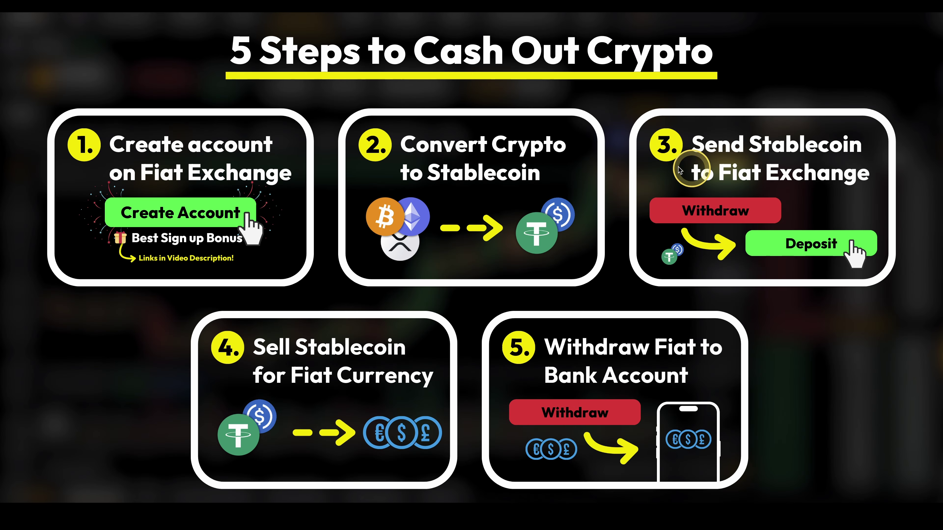
# - Annotate slide step 4, selling the stablecoin for fiat currency
pyautogui.moveTo(227, 325)
pyautogui.mouseDown()
pyautogui.moveTo(209, 341)
pyautogui.moveTo(420, 337)
pyautogui.mouseUp()
pyautogui.moveTo(249, 370)
pyautogui.mouseDown()
pyautogui.moveTo(234, 407)
pyautogui.moveTo(272, 408)
pyautogui.mouseUp()
pyautogui.moveTo(281, 432); pyautogui.dragTo(323, 434)
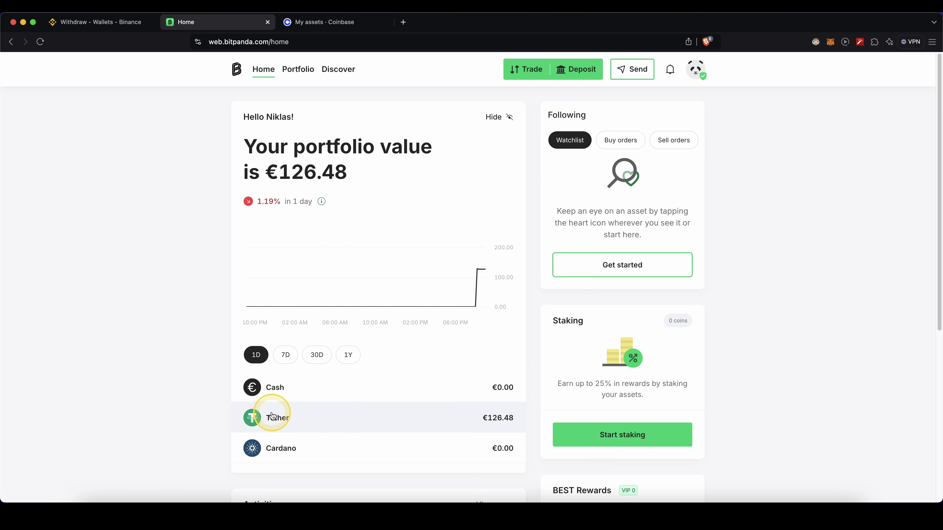
# - Circle the Tether holding on Bitpanda and open the Sell digital assets dialog
pyautogui.moveTo(293, 402)
pyautogui.mouseDown()
pyautogui.moveTo(232, 427)
pyautogui.moveTo(311, 409)
pyautogui.moveTo(273, 403)
pyautogui.moveTo(445, 190)
pyautogui.mouseUp()
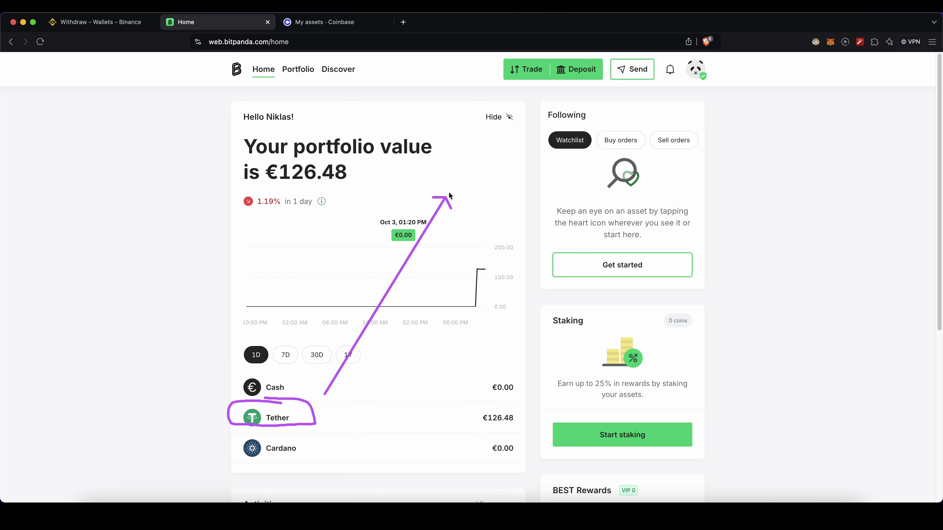
pyautogui.click(530, 76)
pyautogui.click(386, 223)
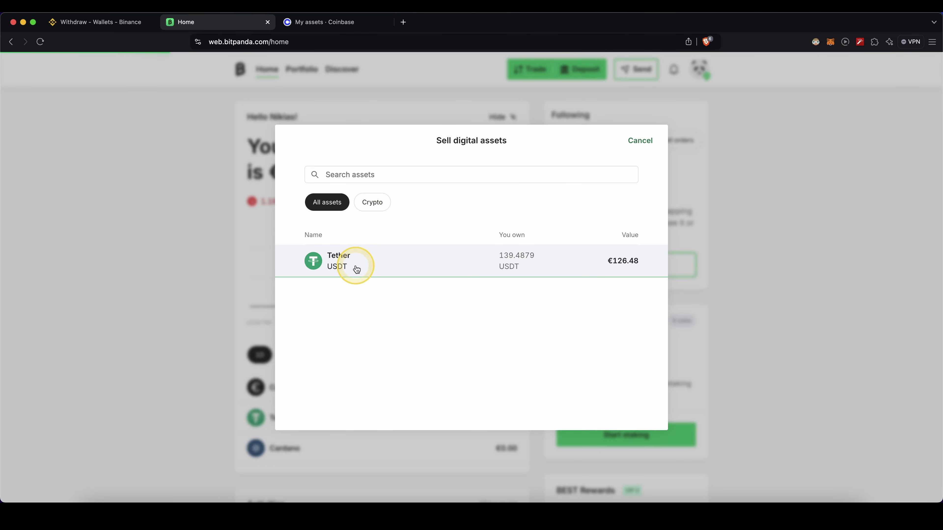
# - Sell the maximum Tether holding into the Euro Wallet, agreeing to early fulfilment
pyautogui.click(356, 268)
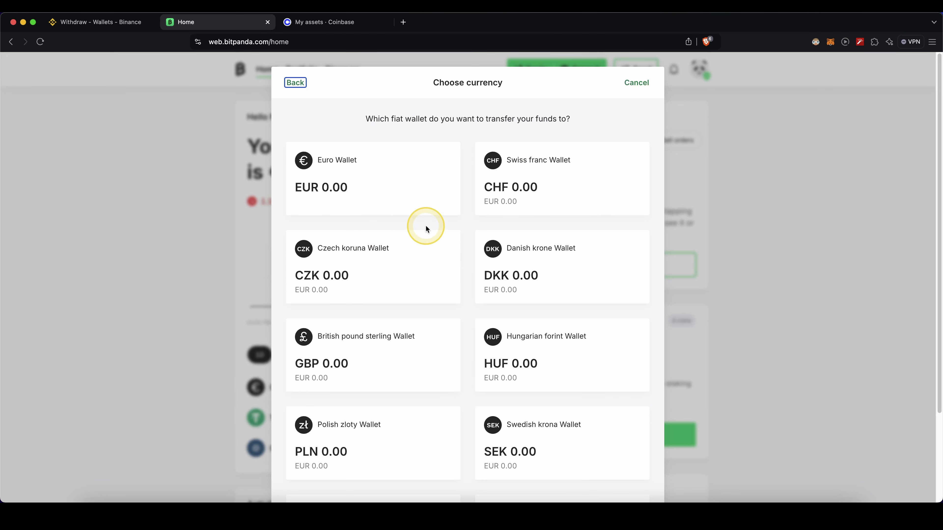
pyautogui.scroll(-3, 427, 225)
pyautogui.scroll(3, 464, 223)
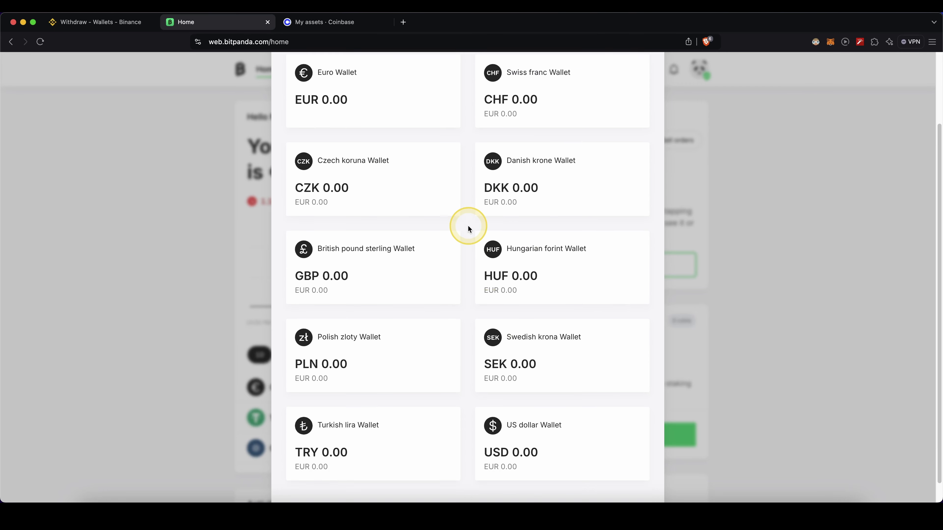
pyautogui.scroll(1, 518, 141)
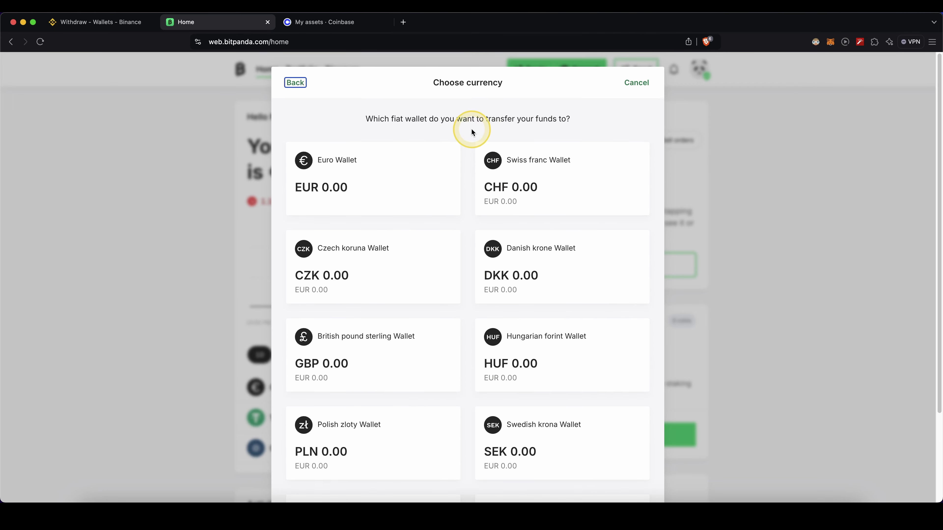
pyautogui.click(327, 175)
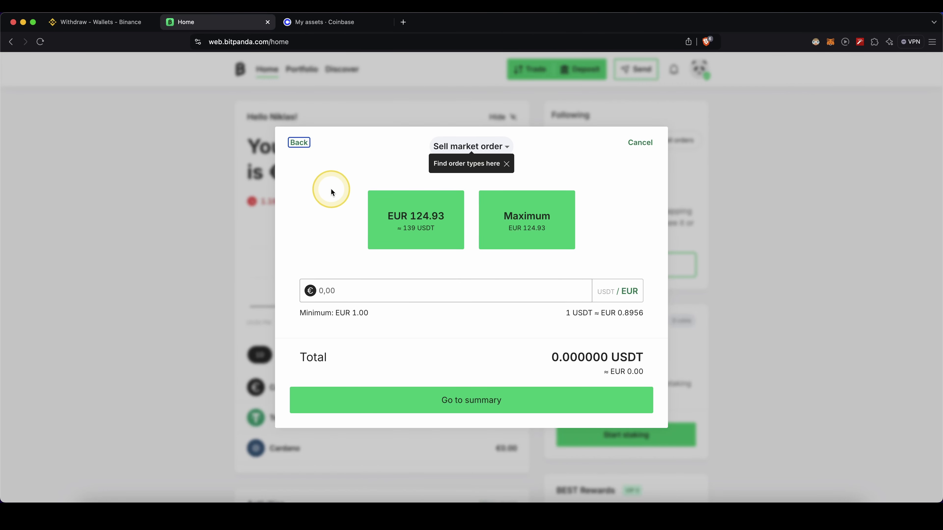
pyautogui.click(531, 222)
pyautogui.click(497, 410)
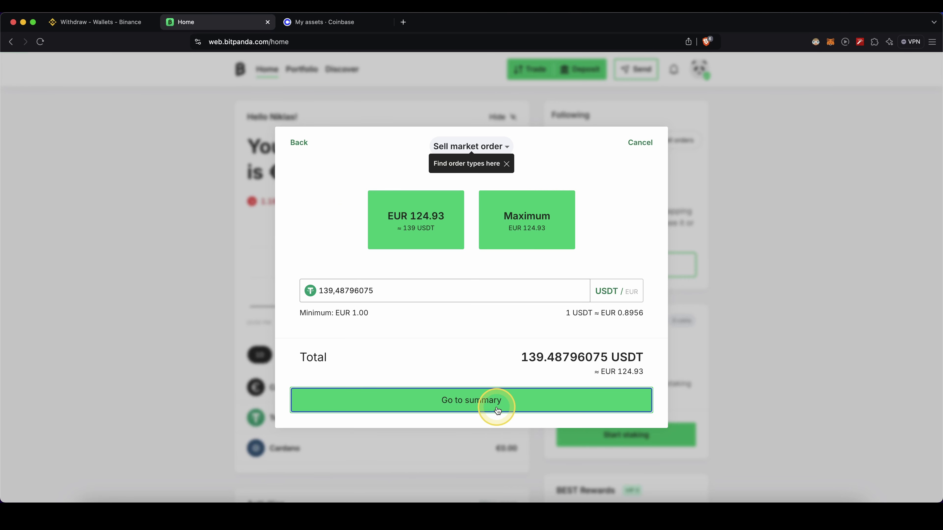
pyautogui.click(630, 338)
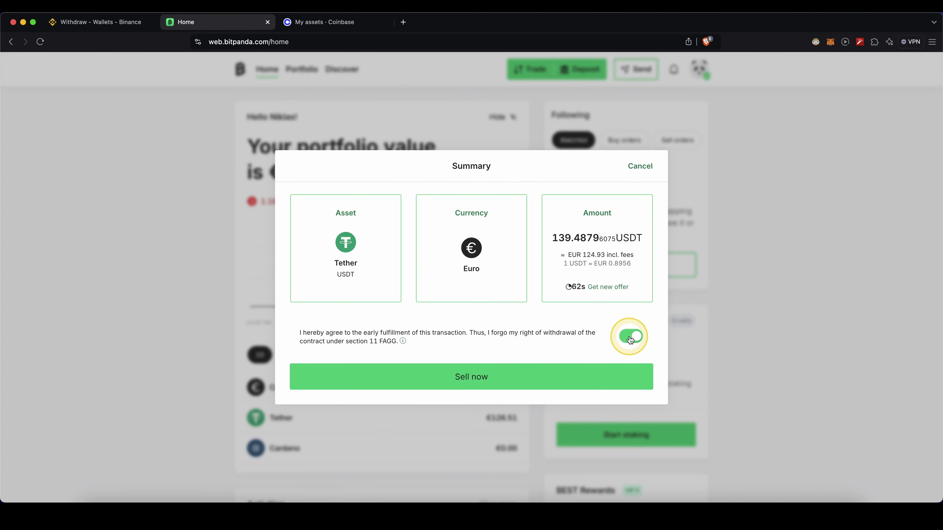
pyautogui.click(464, 376)
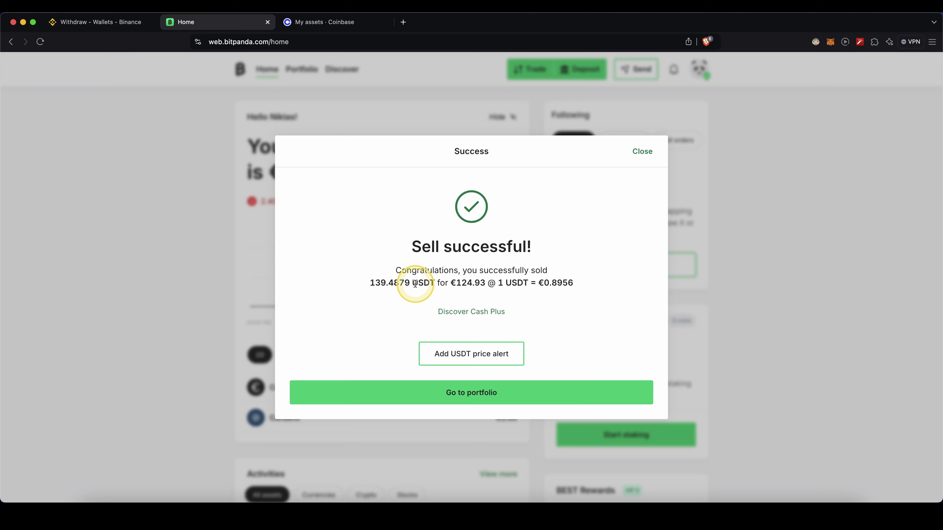
# - Back in the portfolio, point out the €124.93 Cash balance
pyautogui.click(474, 397)
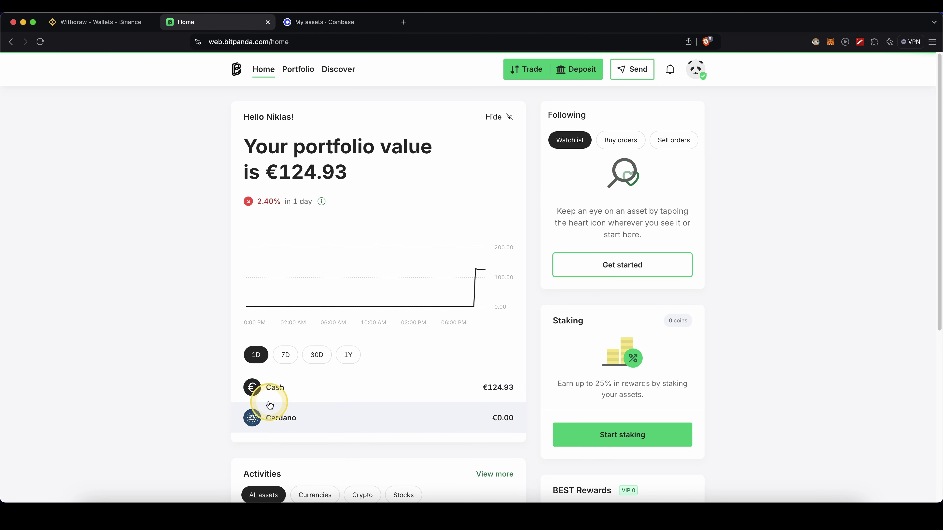
pyautogui.moveTo(288, 379); pyautogui.dragTo(241, 385)
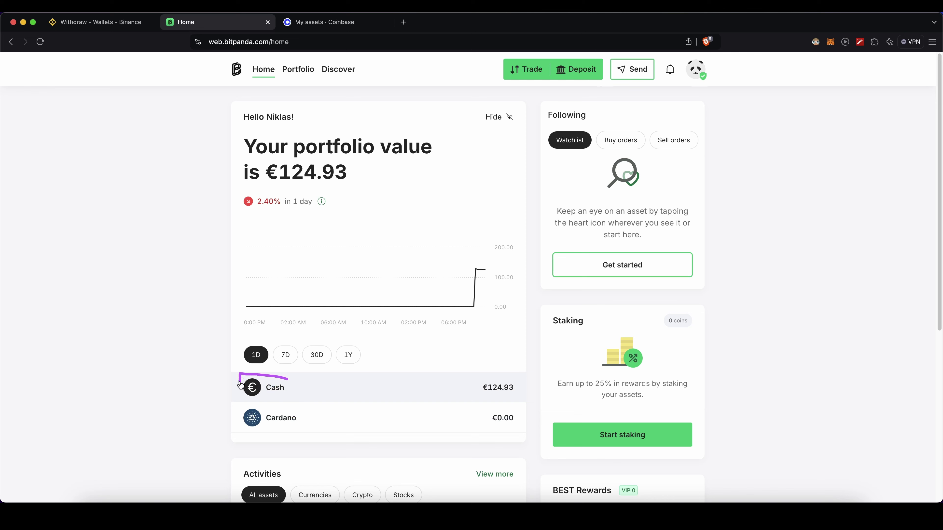
pyautogui.moveTo(301, 387); pyautogui.dragTo(472, 387)
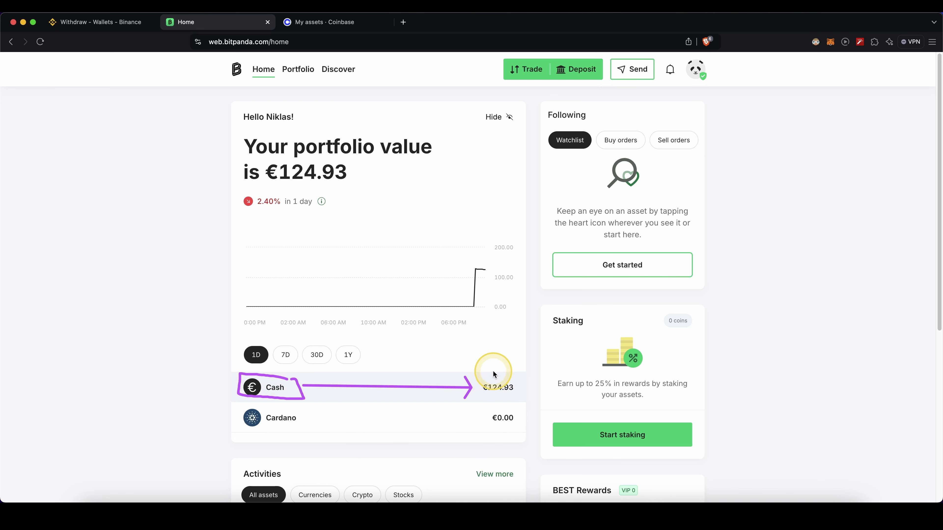
pyautogui.hotkey('ctrl', 'Tab')
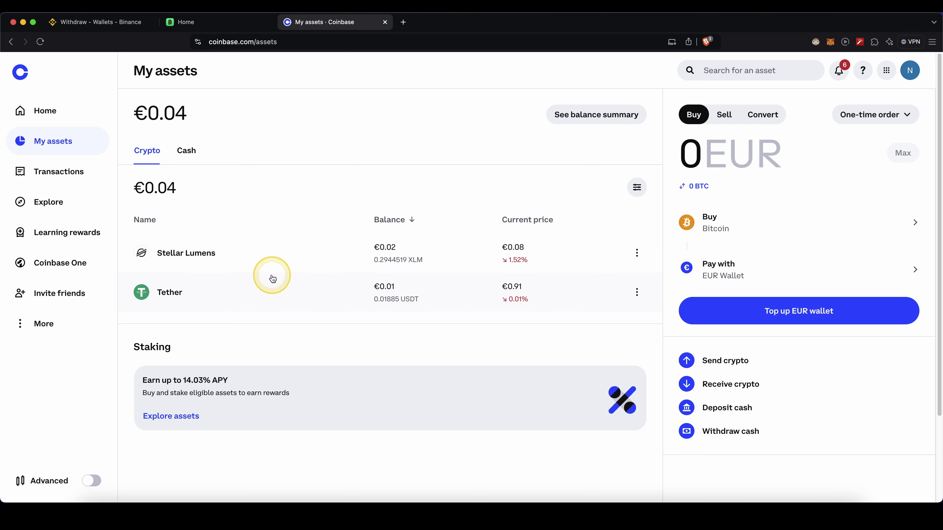
# - Mark the Tether row, then sell the full 0.01885 USDT balance into the EUR wallet
pyautogui.moveTo(215, 284)
pyautogui.mouseDown()
pyautogui.moveTo(129, 311)
pyautogui.moveTo(423, 318)
pyautogui.mouseUp()
pyautogui.moveTo(310, 283); pyautogui.dragTo(249, 282)
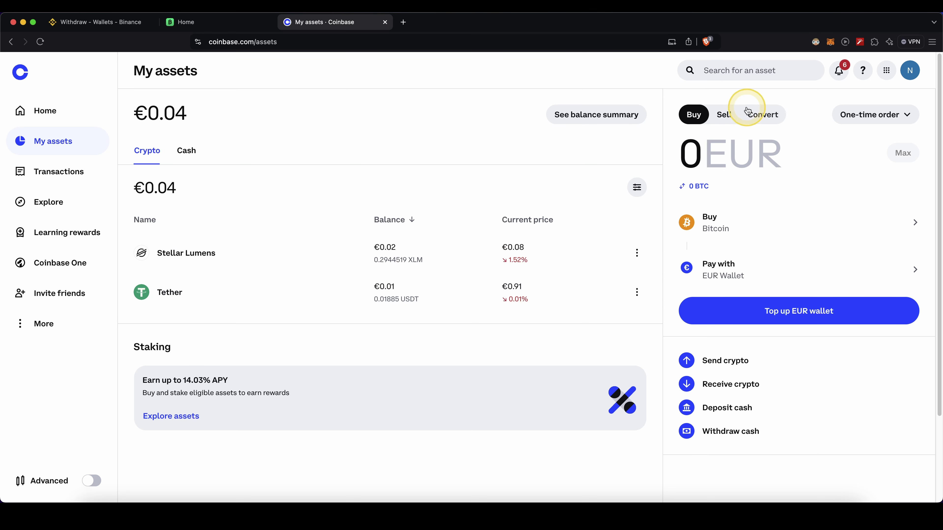
pyautogui.click(728, 115)
pyautogui.click(735, 222)
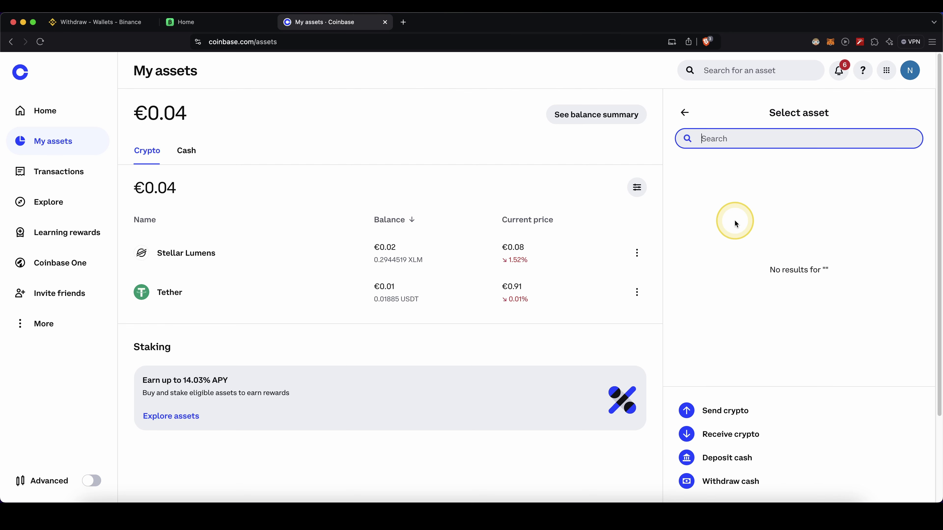
pyautogui.click(732, 214)
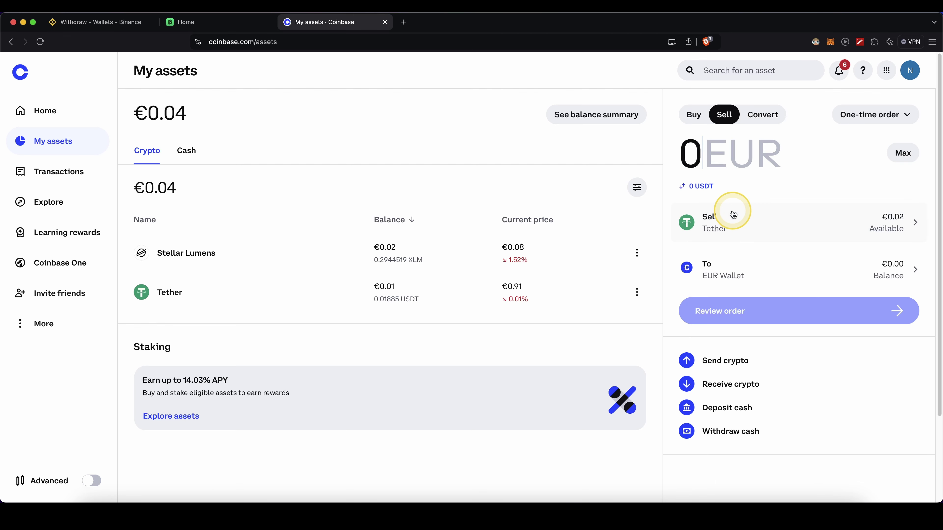
pyautogui.click(726, 271)
pyautogui.click(707, 139)
pyautogui.click(725, 158)
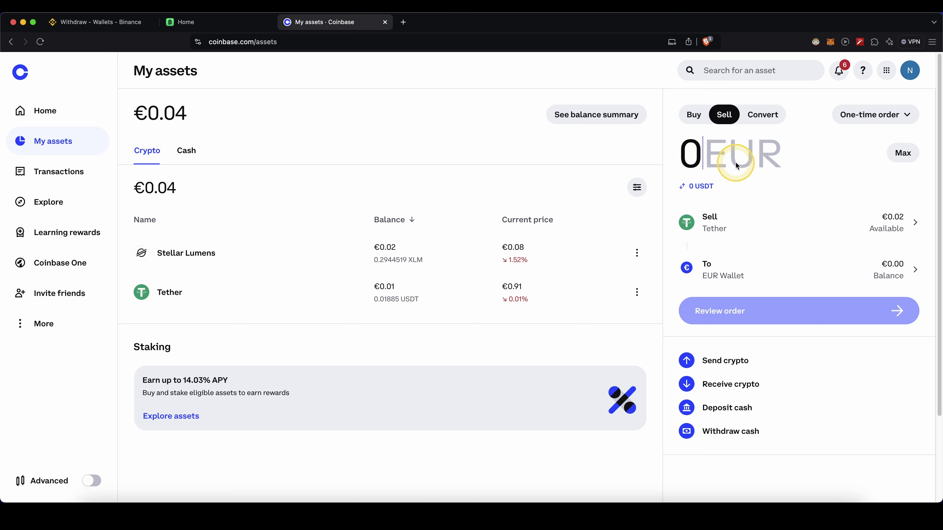
pyautogui.click(900, 156)
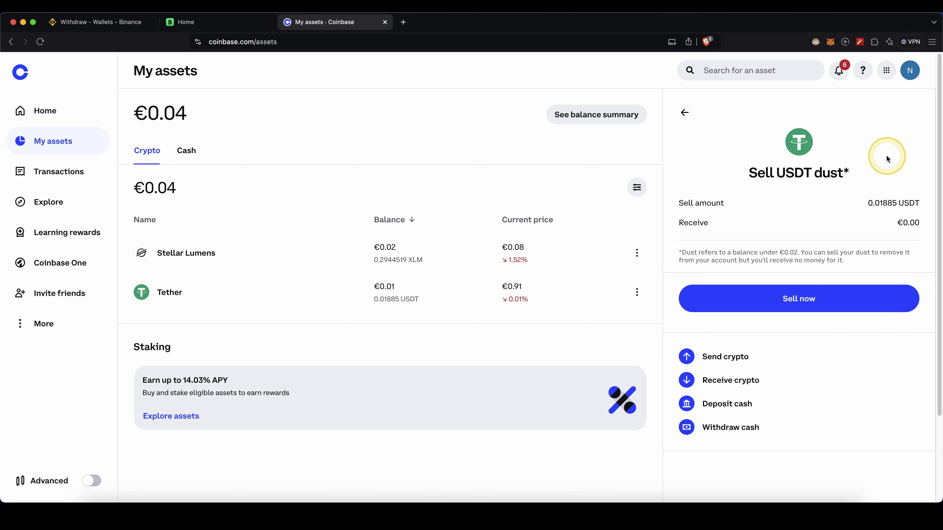
pyautogui.click(801, 304)
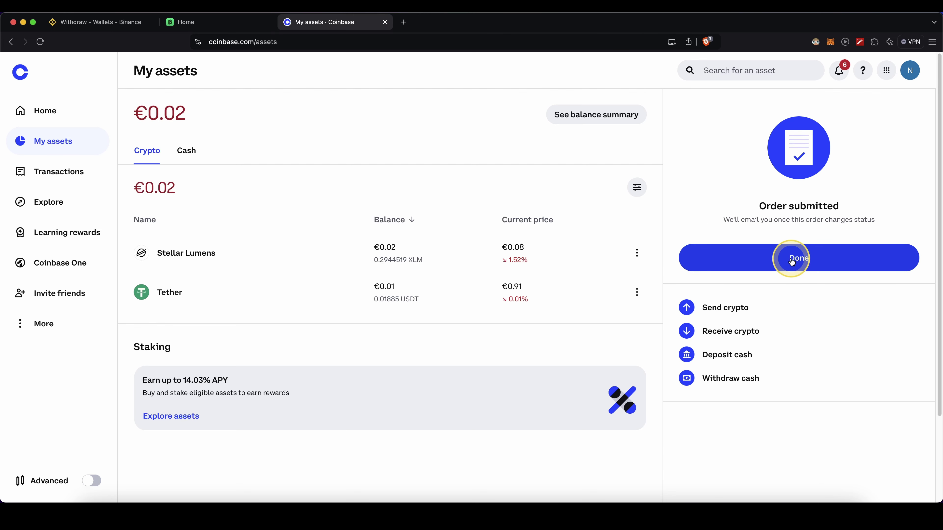
pyautogui.click(791, 259)
# - Underline the remaining Stellar Lumens and circle the Euro balance under Cash
pyautogui.moveTo(143, 273); pyautogui.dragTo(265, 275)
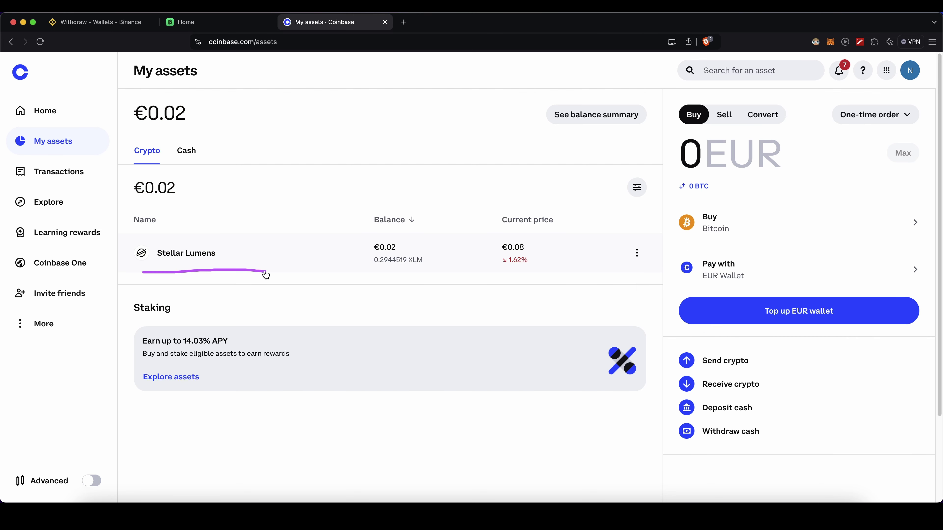
pyautogui.click(191, 152)
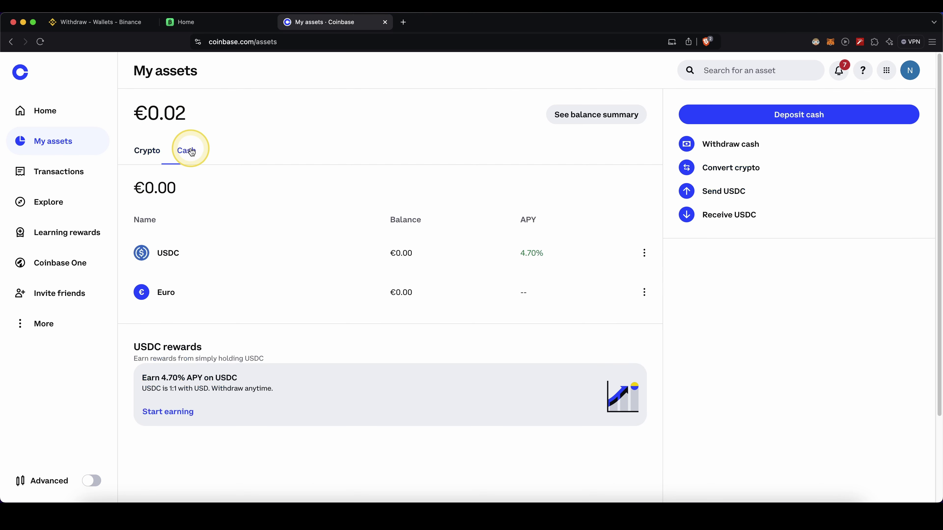
pyautogui.moveTo(190, 279)
pyautogui.mouseDown()
pyautogui.moveTo(190, 310)
pyautogui.moveTo(177, 274)
pyautogui.mouseUp()
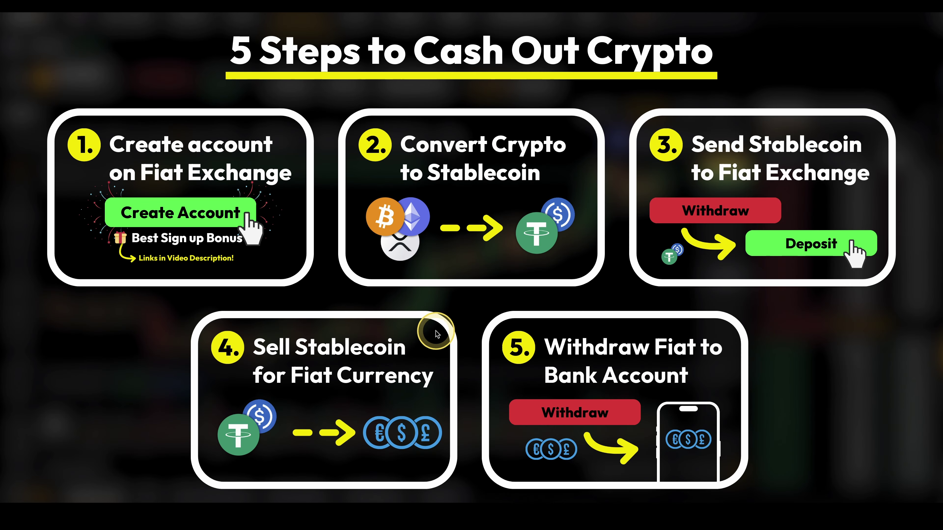
# - Mark the Withdraw Fiat to Bank Account slide step, then open Bitpanda's Send dialog listing Euro and Cardano
pyautogui.moveTo(578, 323); pyautogui.dragTo(494, 352)
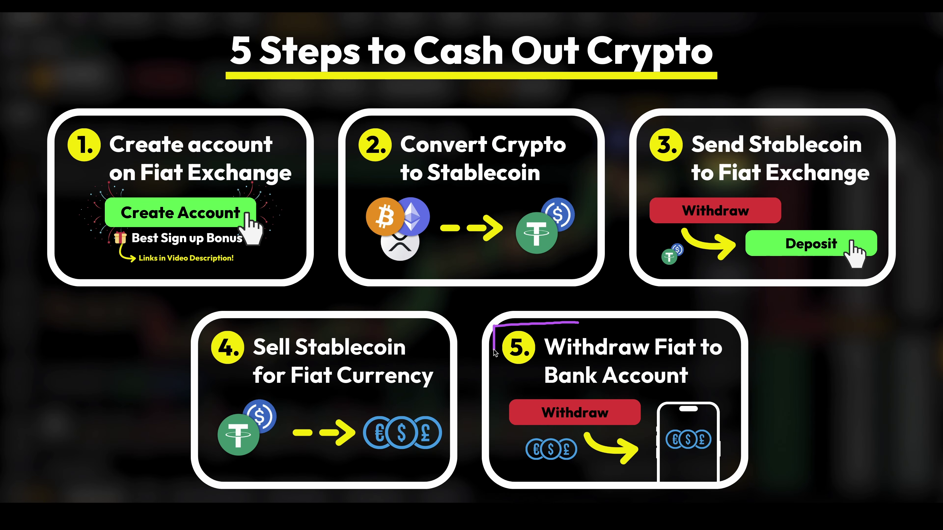
pyautogui.moveTo(516, 462)
pyautogui.mouseDown()
pyautogui.moveTo(770, 471)
pyautogui.moveTo(726, 323)
pyautogui.moveTo(591, 320)
pyautogui.mouseUp()
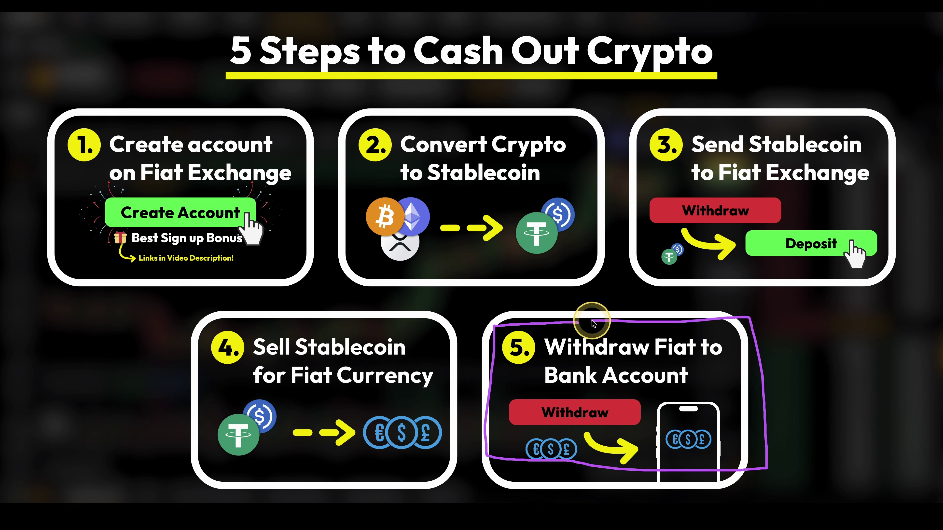
pyautogui.click(180, 236)
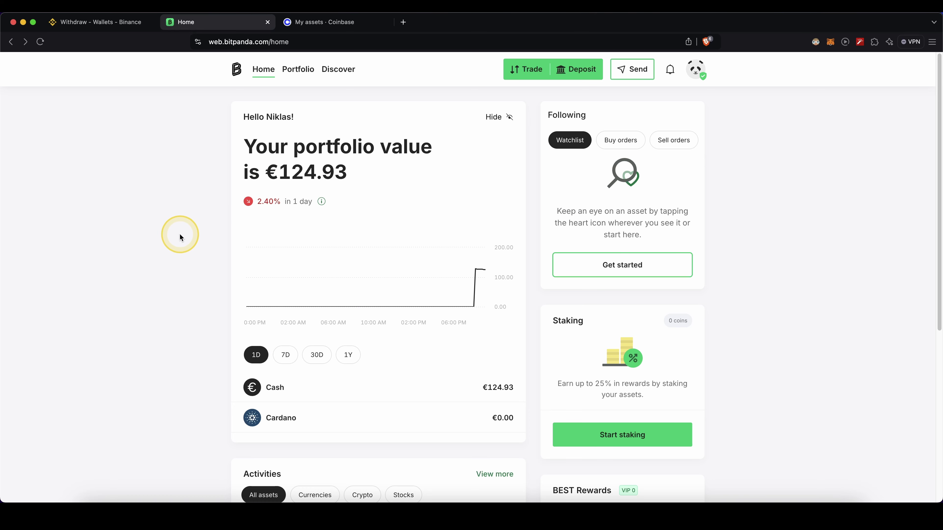
pyautogui.click(623, 70)
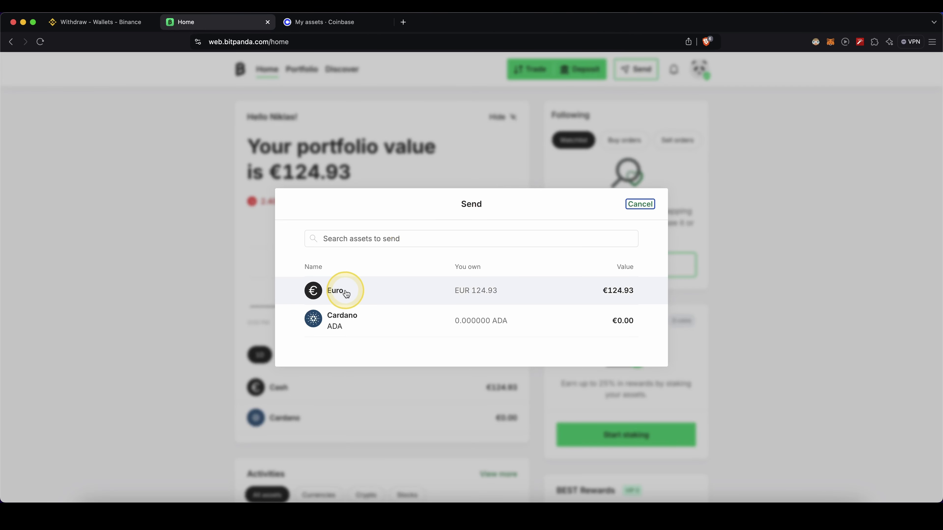
# - Choose Euro, add a new payout account, and save the payment reference 'withdrawal'
pyautogui.click(344, 290)
pyautogui.click(413, 282)
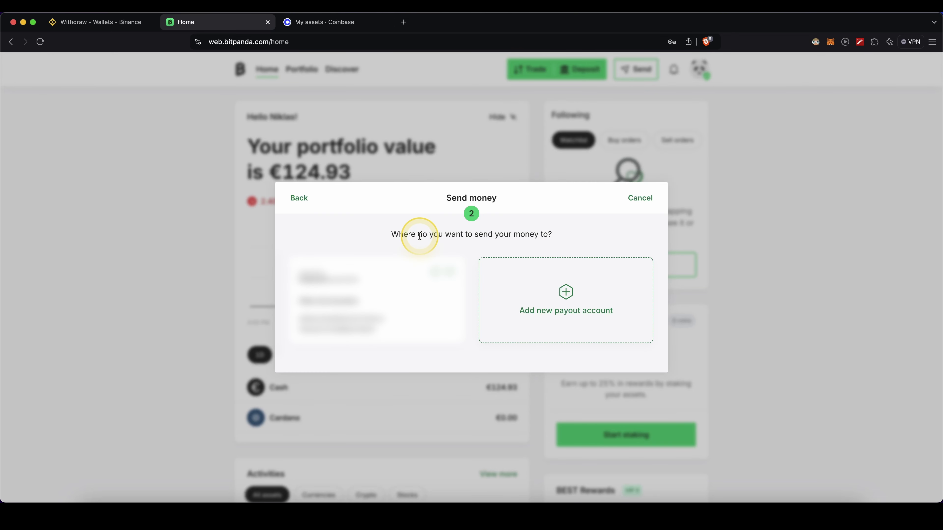
pyautogui.moveTo(414, 200)
pyautogui.mouseDown()
pyautogui.moveTo(388, 232)
pyautogui.moveTo(382, 269)
pyautogui.mouseUp()
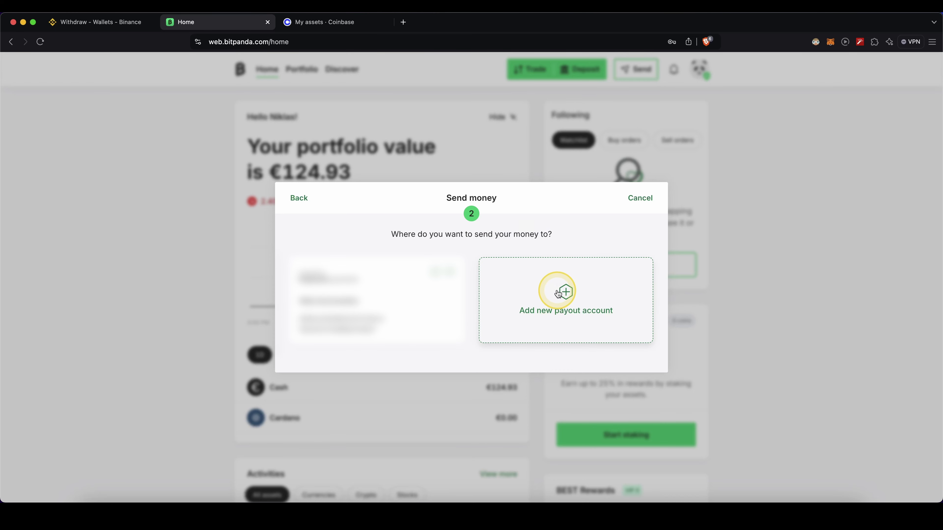
pyautogui.click(558, 294)
pyautogui.moveTo(307, 164)
pyautogui.mouseDown()
pyautogui.moveTo(376, 224)
pyautogui.moveTo(371, 322)
pyautogui.moveTo(364, 213)
pyautogui.moveTo(373, 288)
pyautogui.mouseUp()
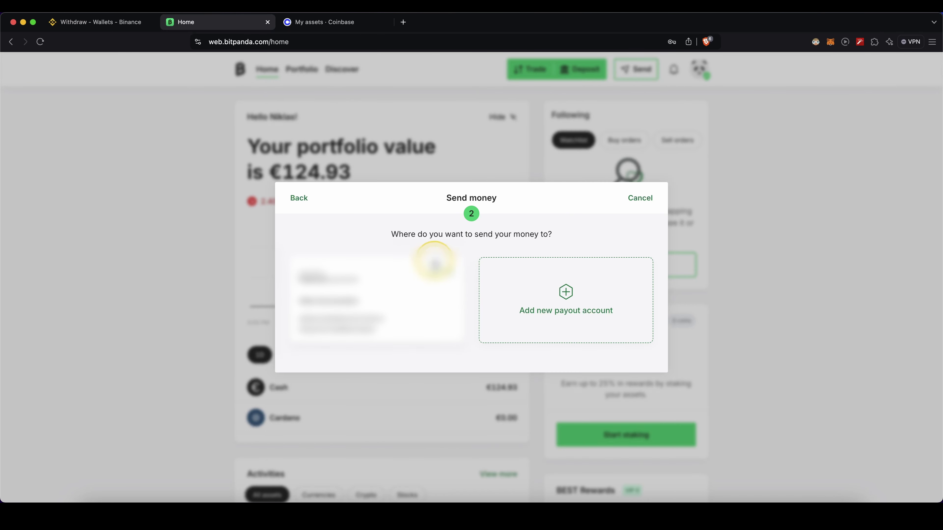
pyautogui.click(340, 301)
pyautogui.write('withdrawal')
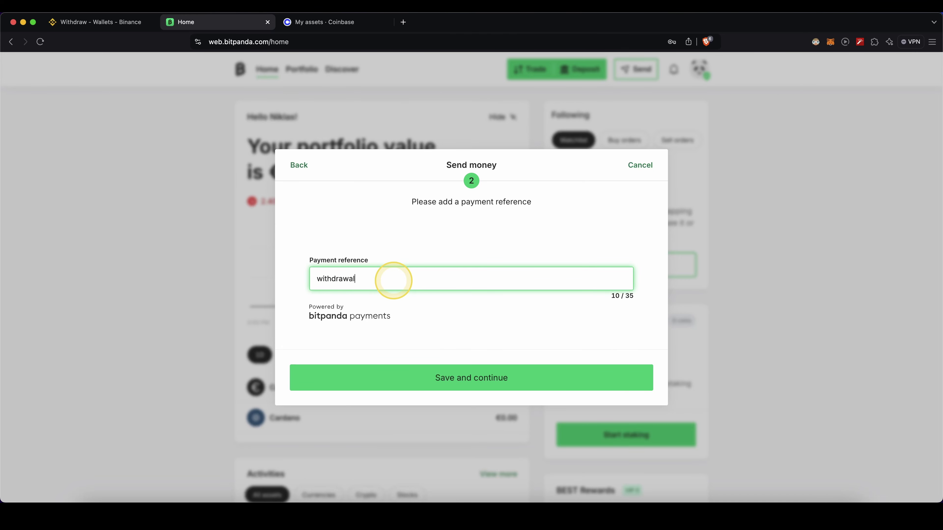
pyautogui.click(393, 371)
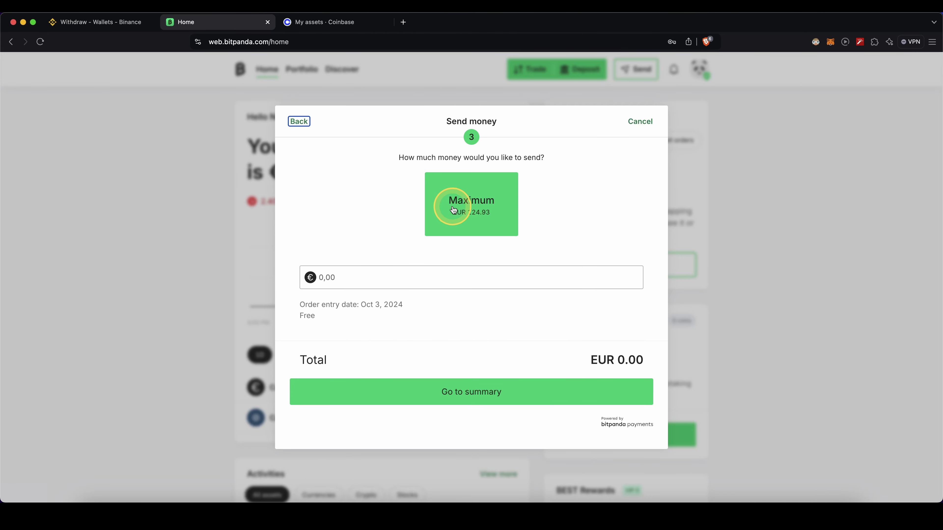
# - Withdraw the maximum EUR 124.93 by free SEPA after accepting both confirmations, then return to Coinbase
pyautogui.click(479, 212)
pyautogui.click(616, 346)
pyautogui.click(620, 372)
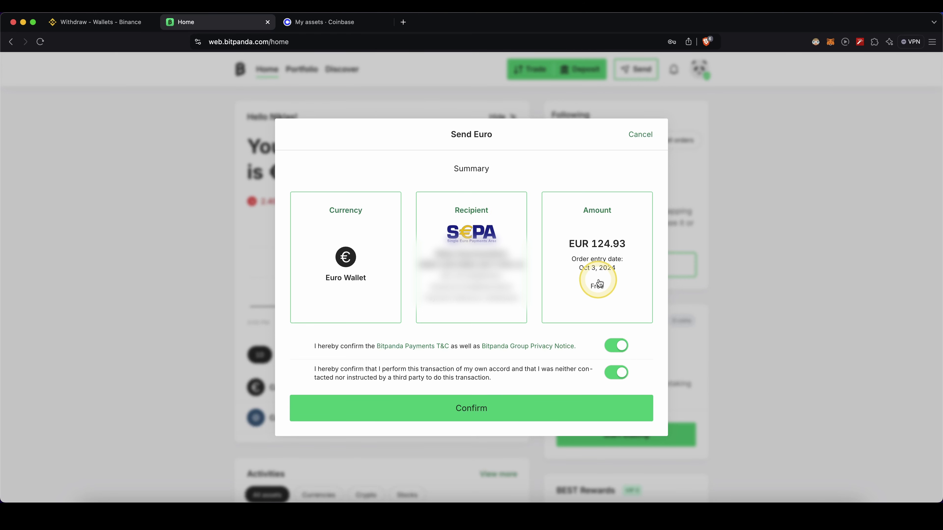
pyautogui.click(557, 396)
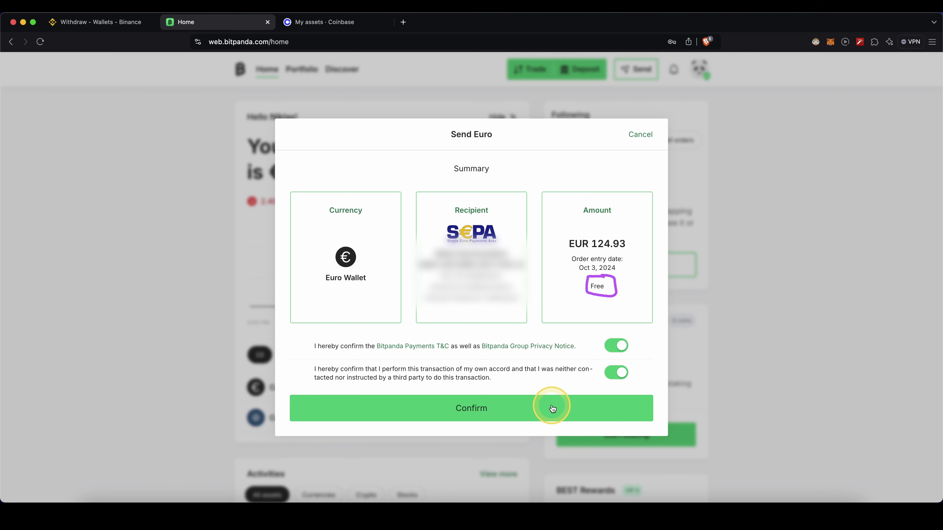
pyautogui.hotkey('ctrl', 'Tab')
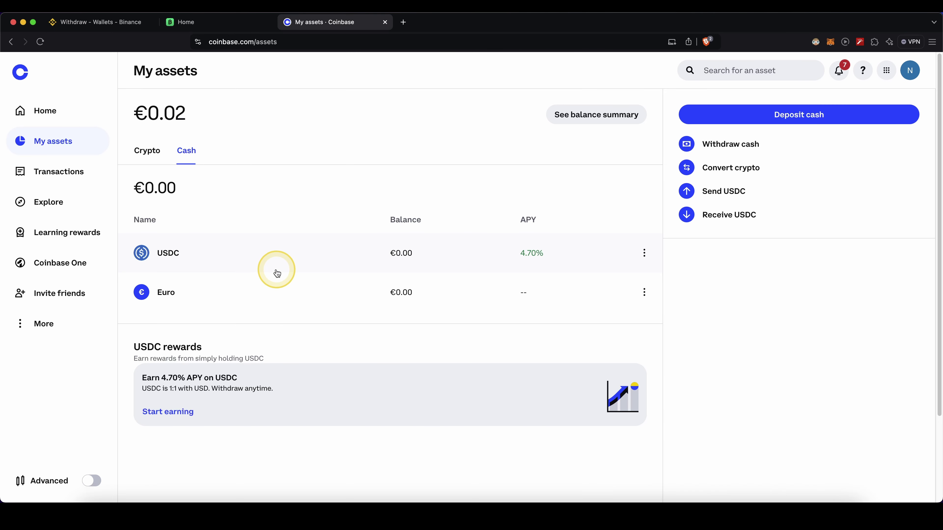
# - Mark the Euro cash balance and try cashing out euros, which Coinbase reports has no funds
pyautogui.moveTo(425, 282); pyautogui.dragTo(382, 282)
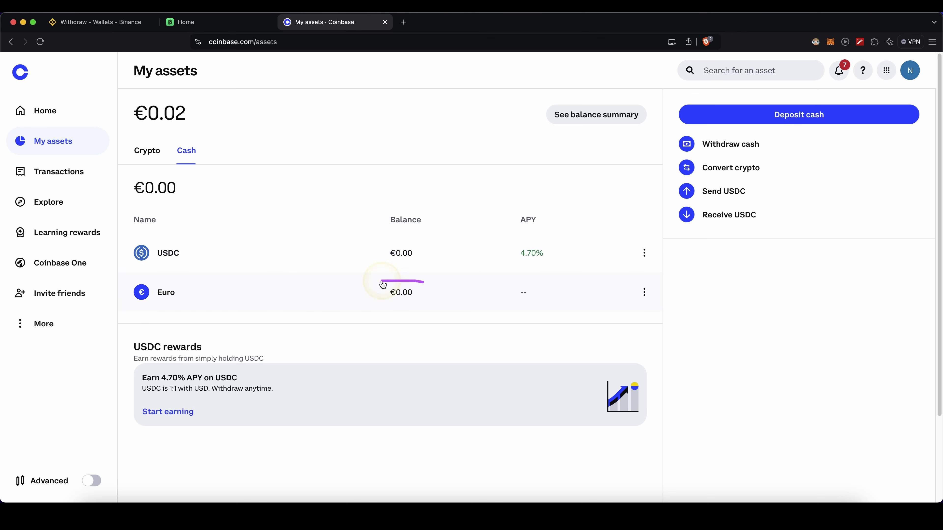
pyautogui.click(728, 155)
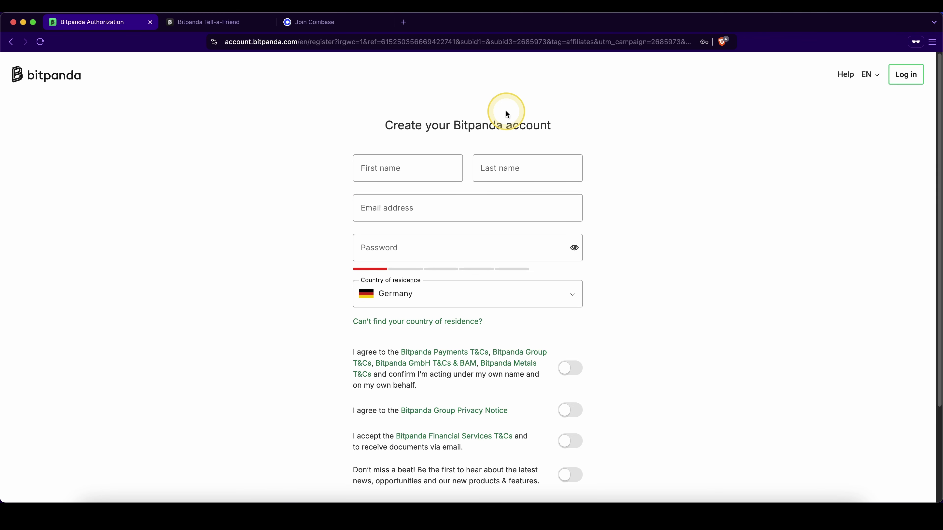
# - Highlight Bitpanda's €100 referral reward, then the 5 USDC bonus on Coinbase's signup page
pyautogui.moveTo(476, 101)
pyautogui.mouseDown()
pyautogui.moveTo(337, 164)
pyautogui.moveTo(607, 175)
pyautogui.moveTo(433, 121)
pyautogui.mouseUp()
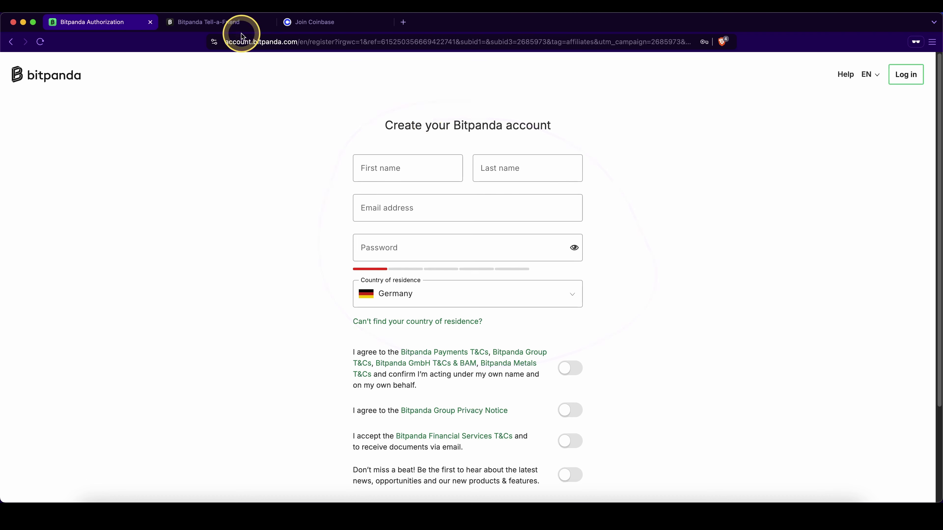
pyautogui.click(226, 23)
pyautogui.moveTo(277, 377)
pyautogui.mouseDown()
pyautogui.moveTo(197, 411)
pyautogui.moveTo(287, 379)
pyautogui.mouseUp()
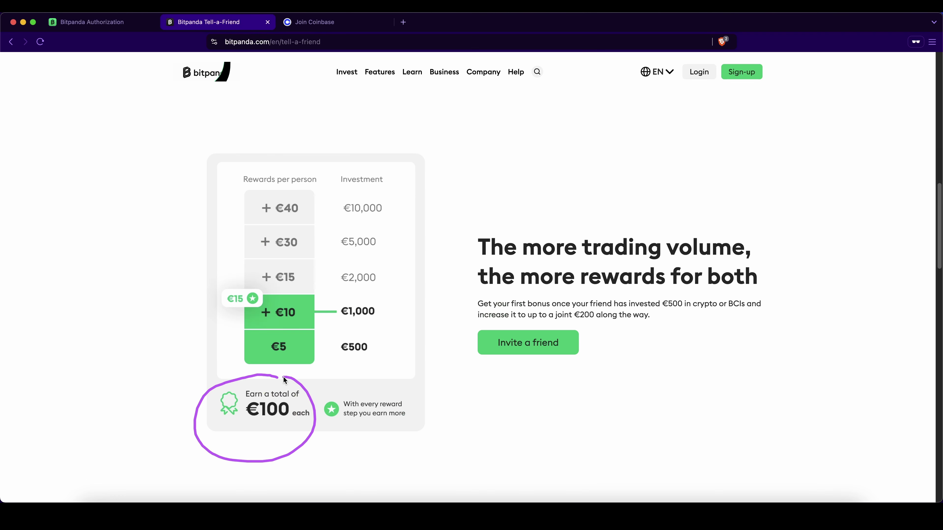
pyautogui.click(347, 22)
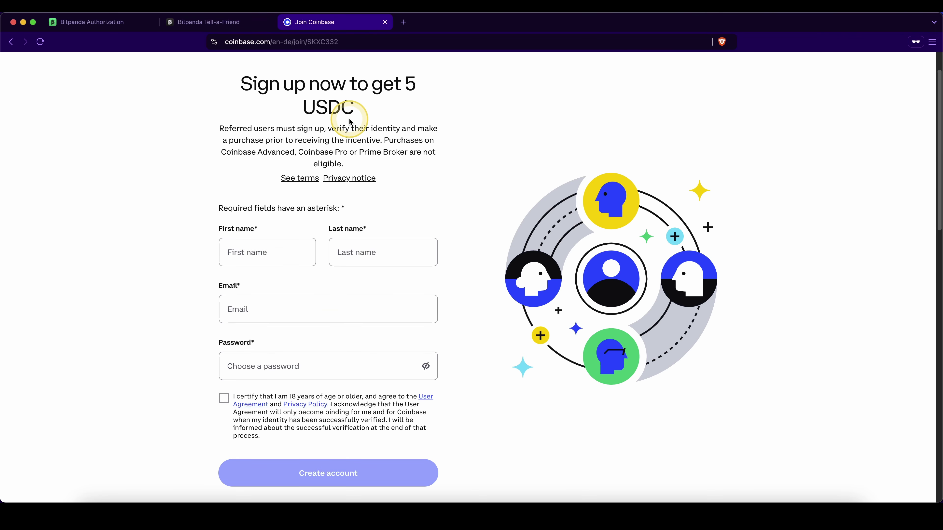
pyautogui.moveTo(406, 69)
pyautogui.mouseDown()
pyautogui.moveTo(270, 143)
pyautogui.moveTo(377, 68)
pyautogui.mouseUp()
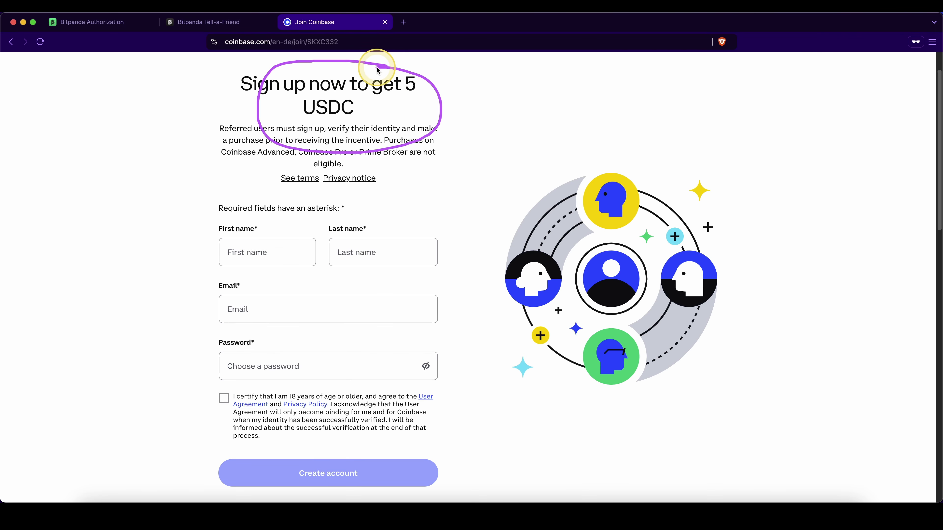